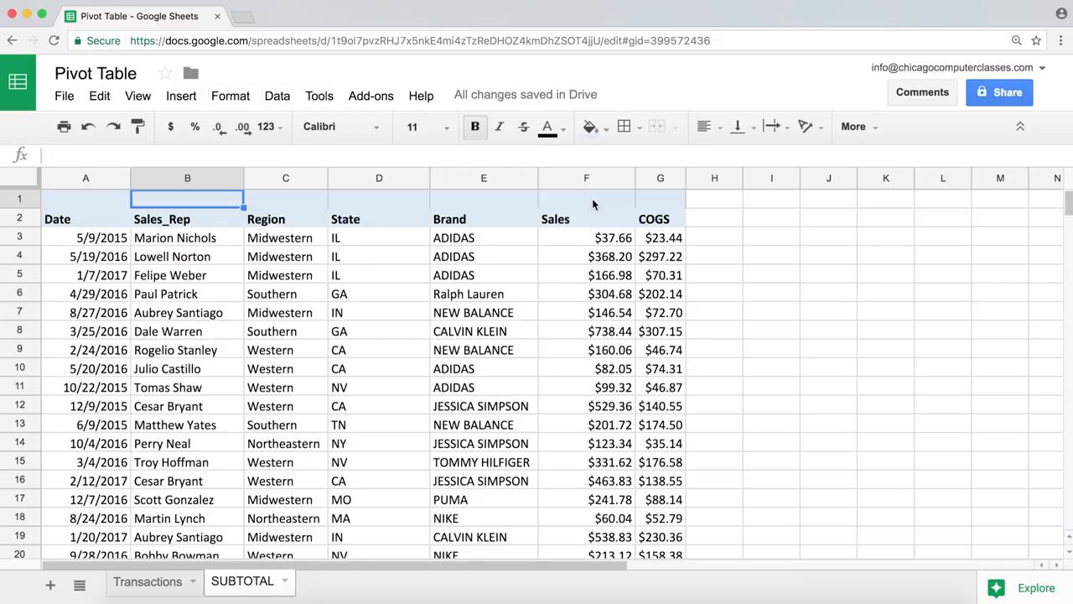
# Step: Insert four blank rows at the top of the SUBTOTAL sheet, above row 1
pyautogui.click(25, 198)
pyautogui.rightClick(28, 196)
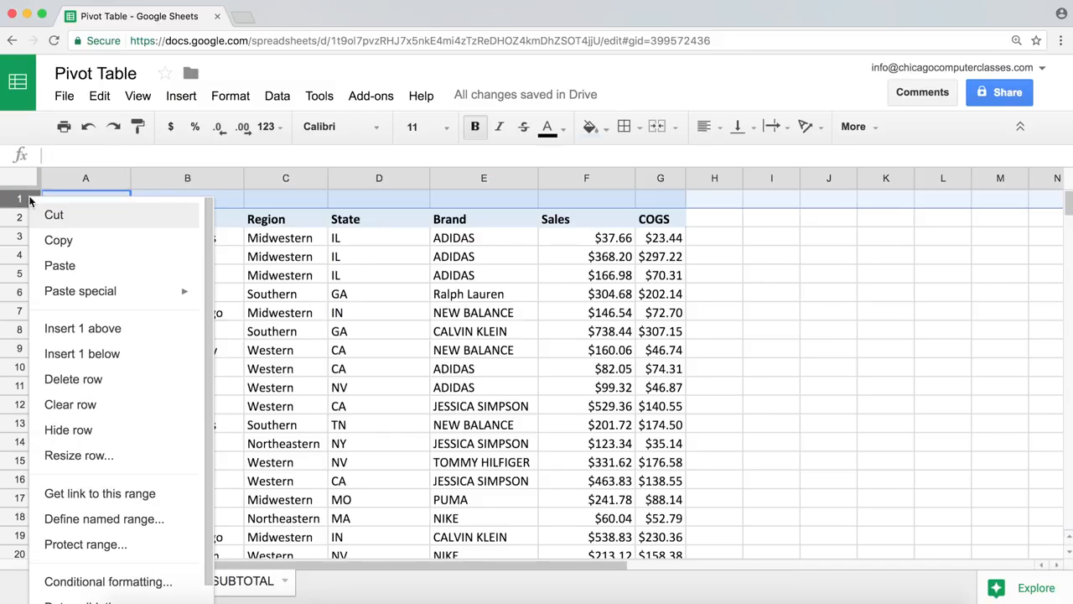
pyautogui.click(77, 333)
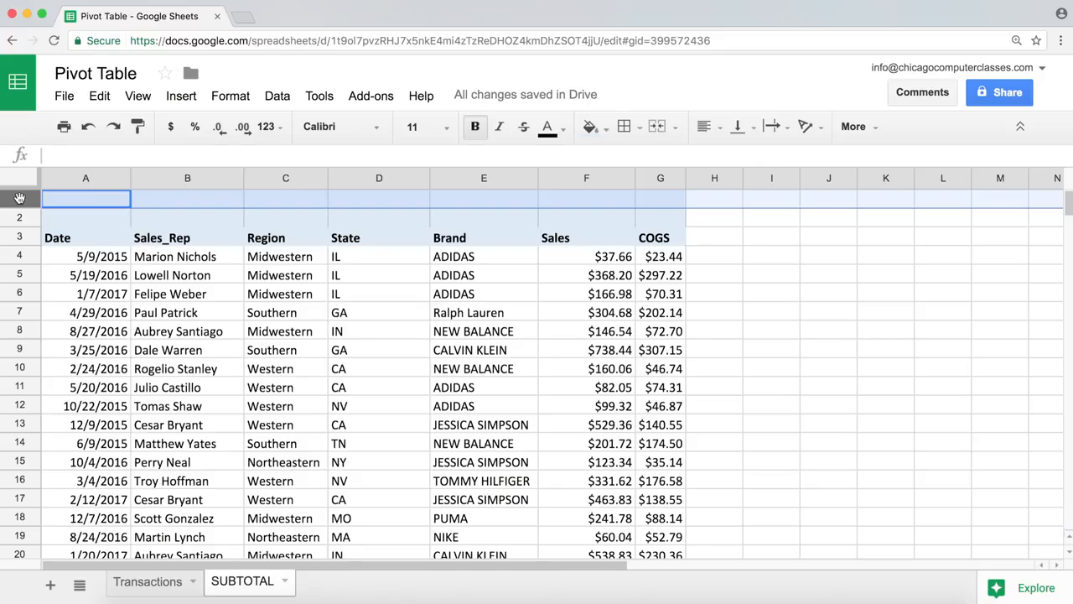
pyautogui.press('super+y')
pyautogui.press('super+y')
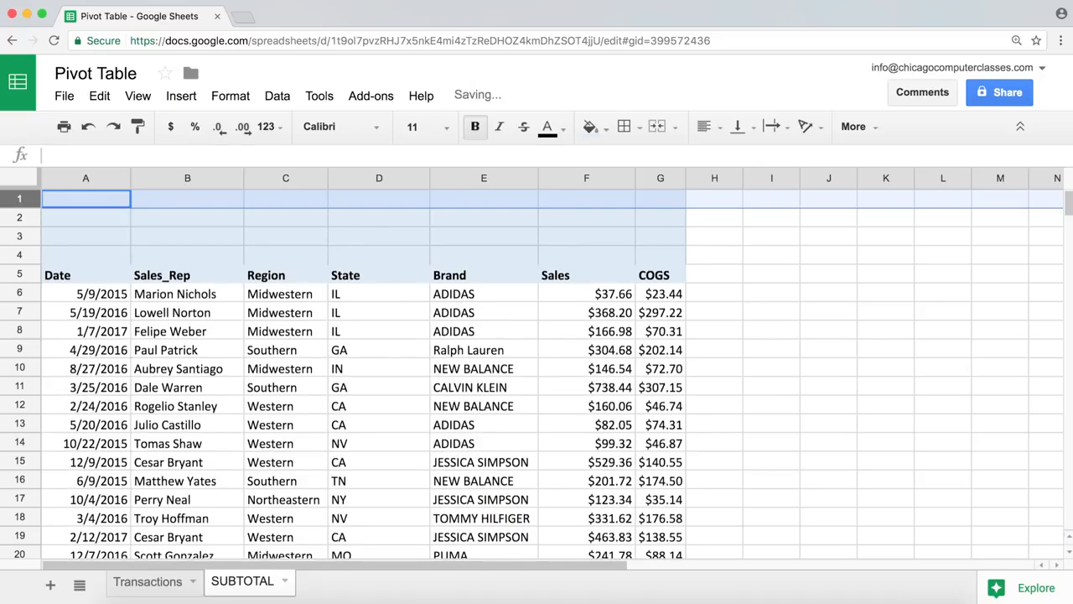
pyautogui.press('super+y')
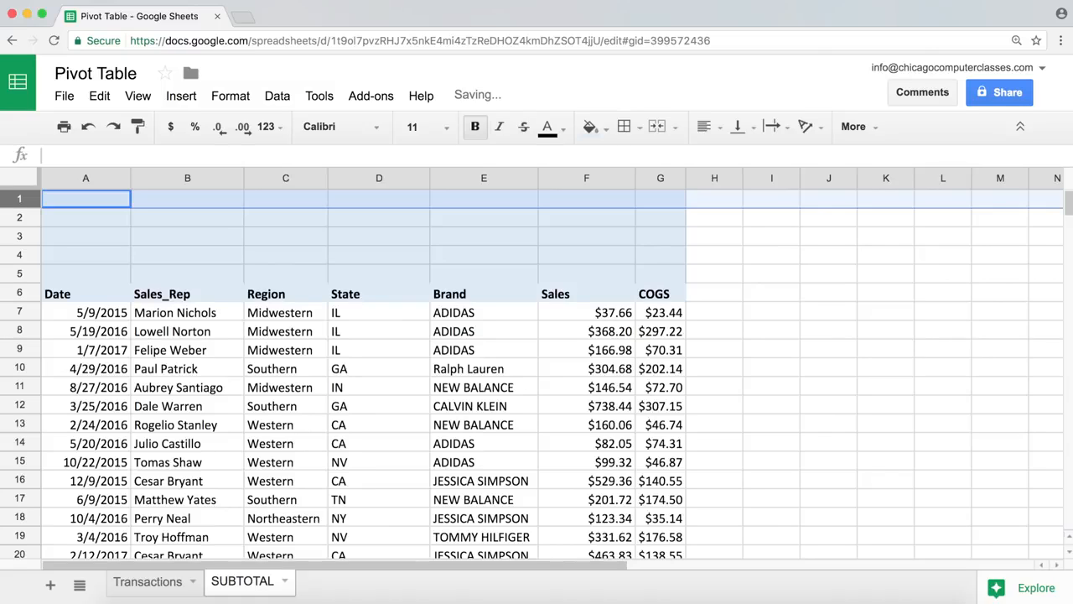
# Step: Label cell E2 as SUM and cell E3 as SUMIFS above the Brand column
pyautogui.click(490, 225)
pyautogui.write('SUM')
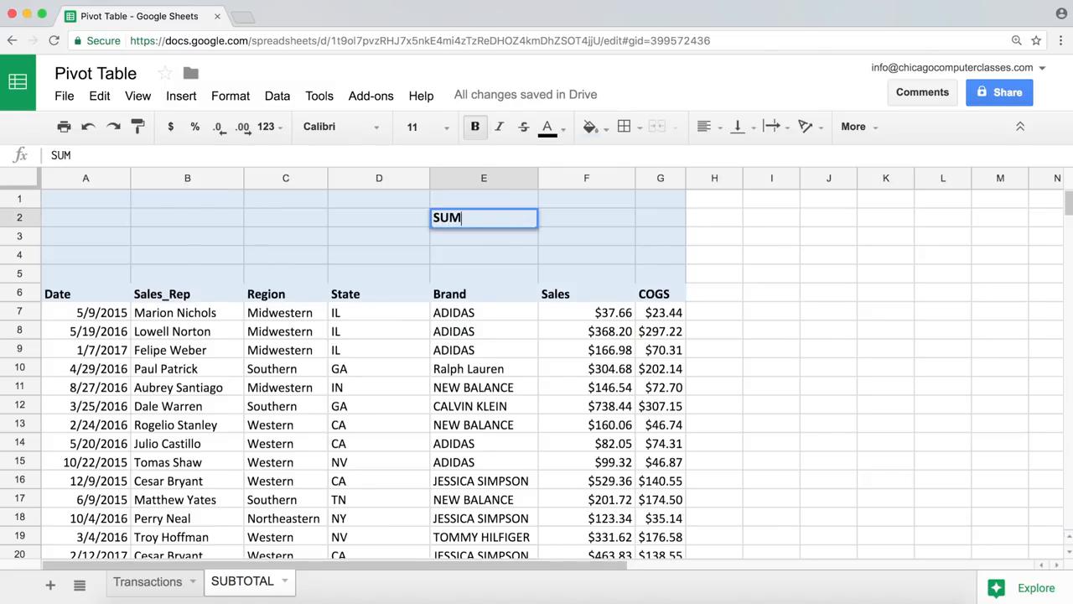
pyautogui.press('Return')
pyautogui.write('SUMIFS')
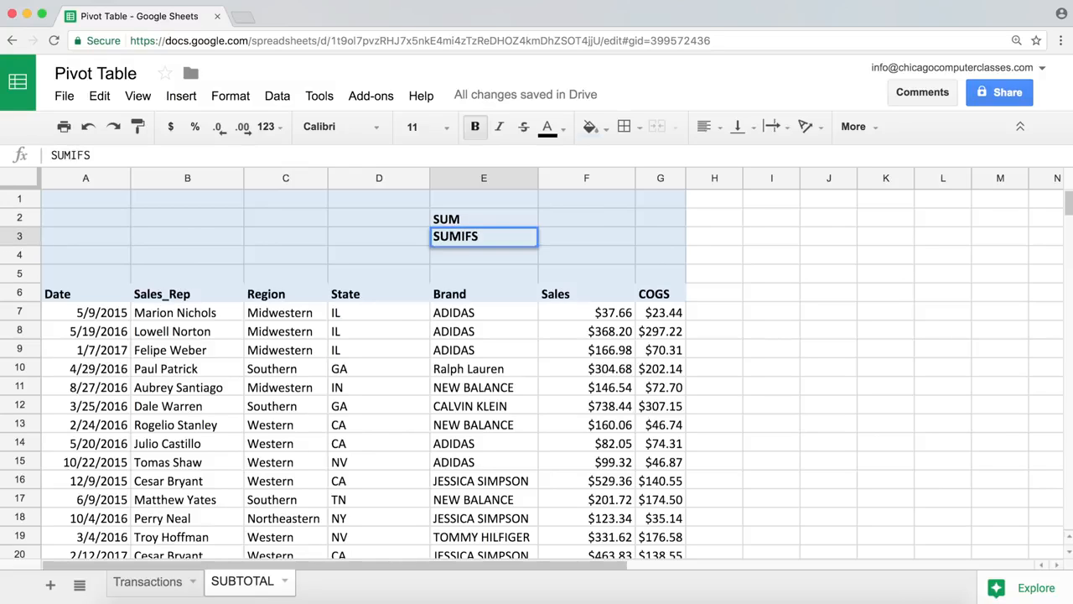
pyautogui.press('Up')
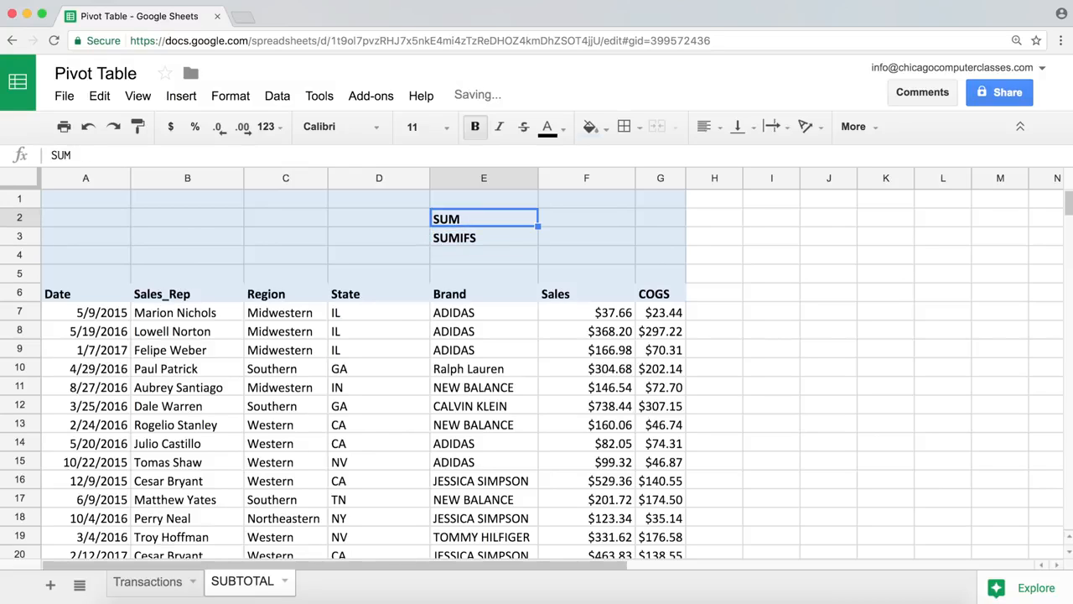
pyautogui.press('Down')
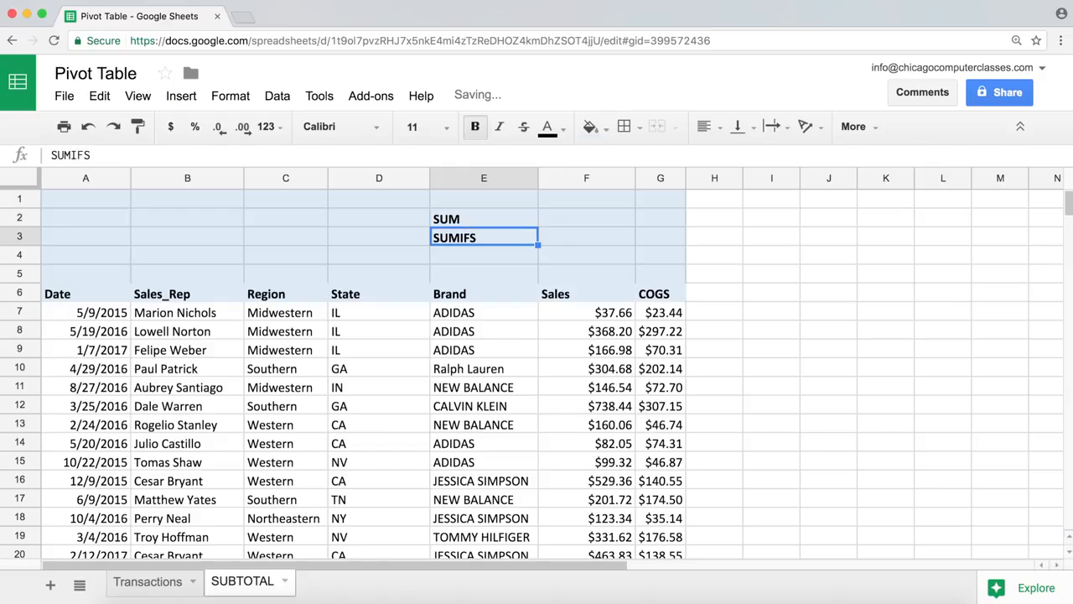
# Step: Total the whole Sales column in cell F2 with the formula =SUM(F7:F20006)
pyautogui.press('Up')
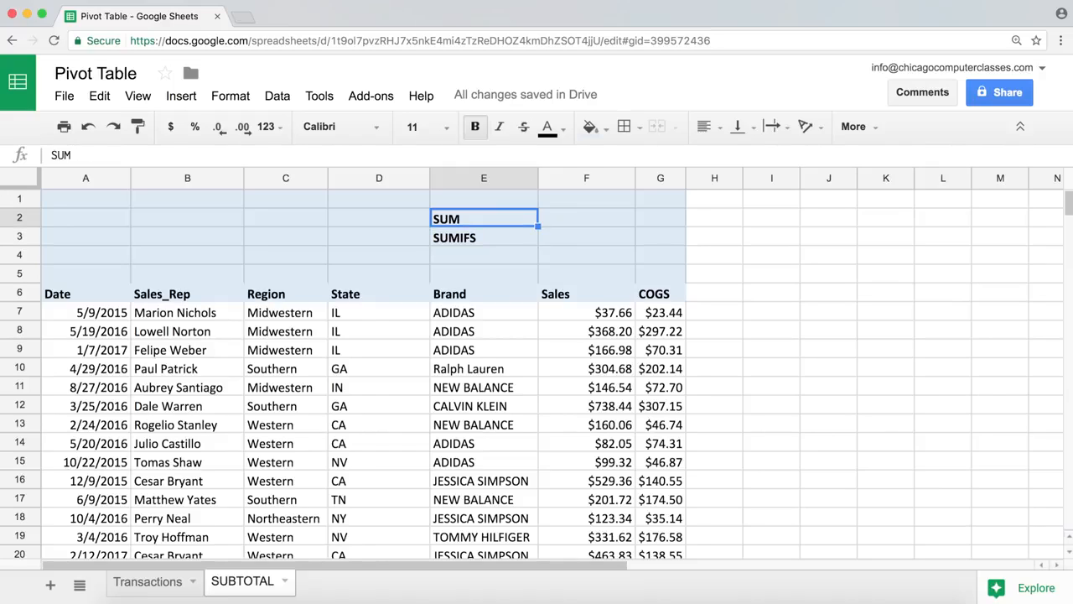
pyautogui.press('Right')
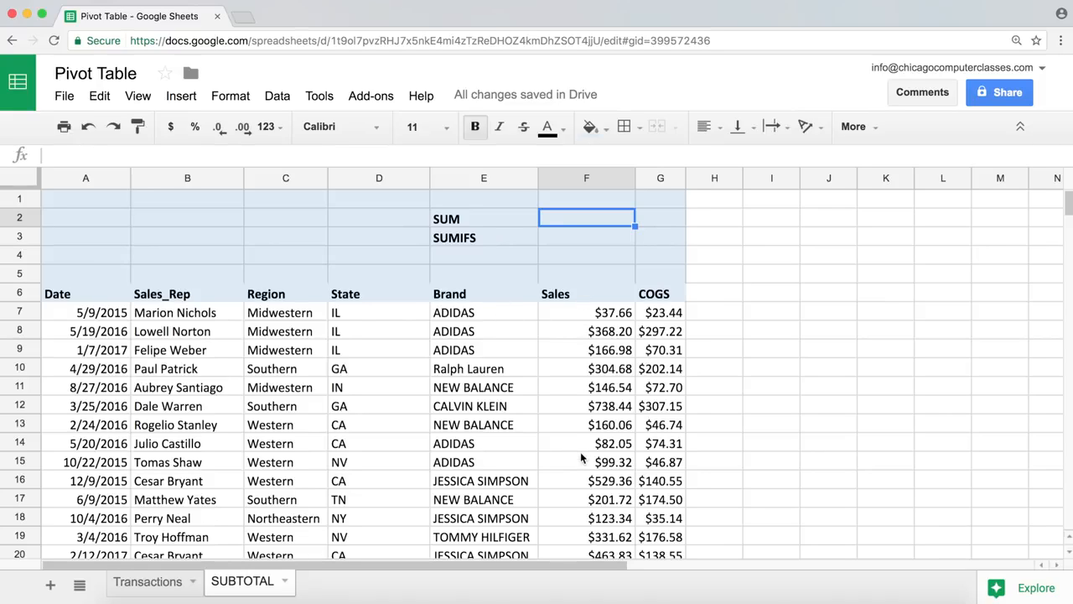
pyautogui.write('=')
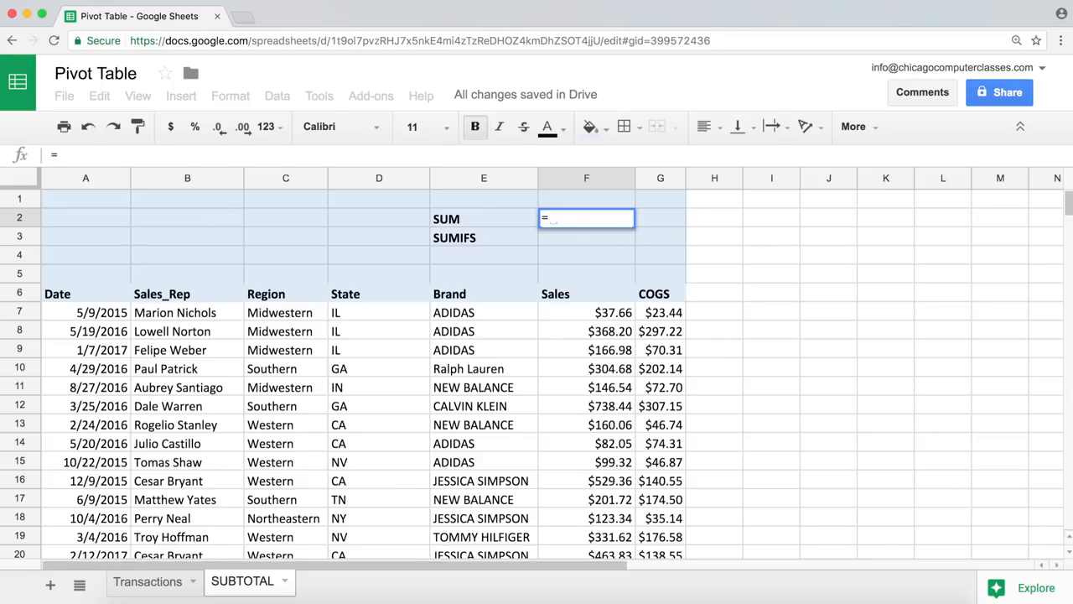
pyautogui.write('SUM(')
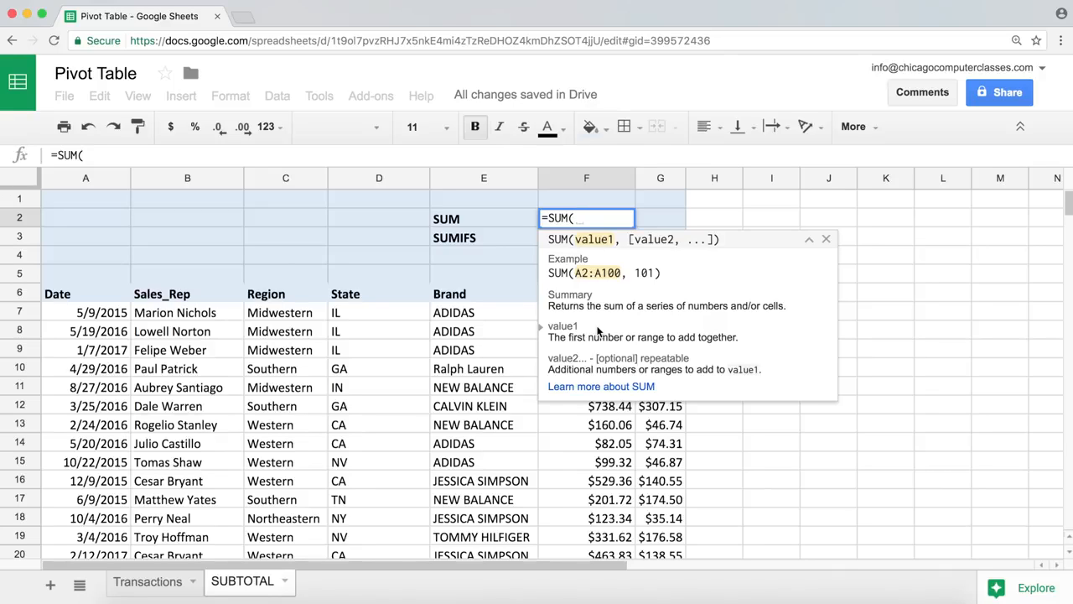
pyautogui.press('Down')
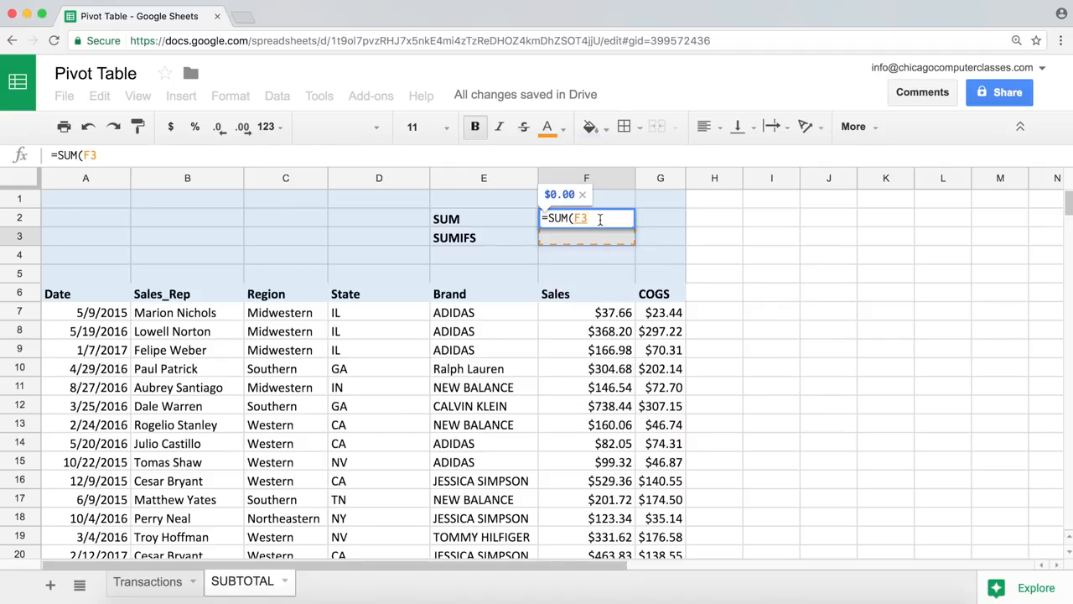
pyautogui.press('Down')
pyautogui.press('Down')
pyautogui.press('Down')
pyautogui.press('Down')
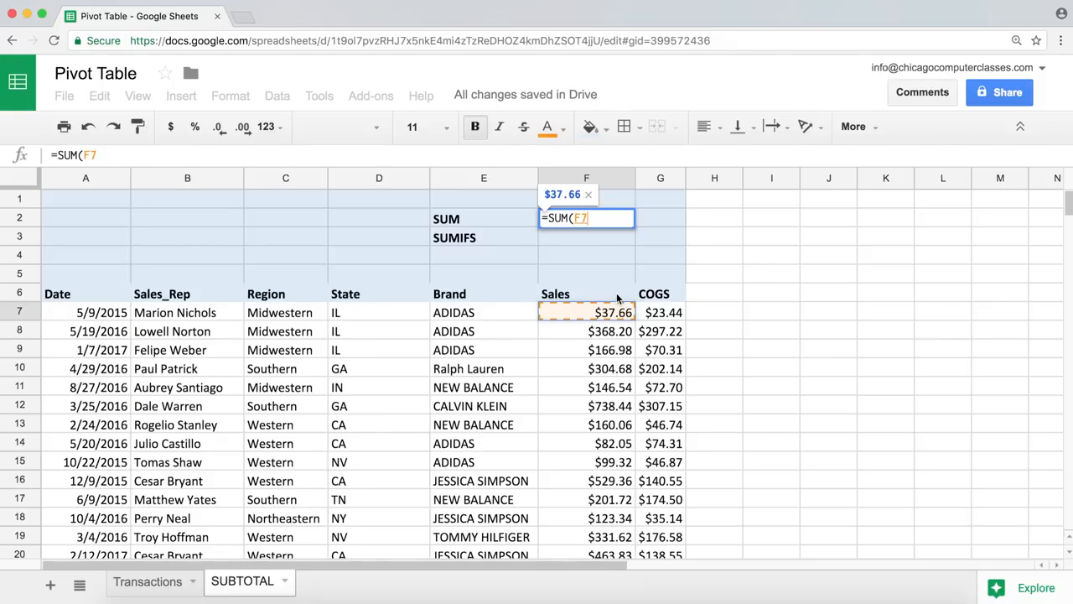
pyautogui.hotkey('ctrl', 'shift', 'Down')
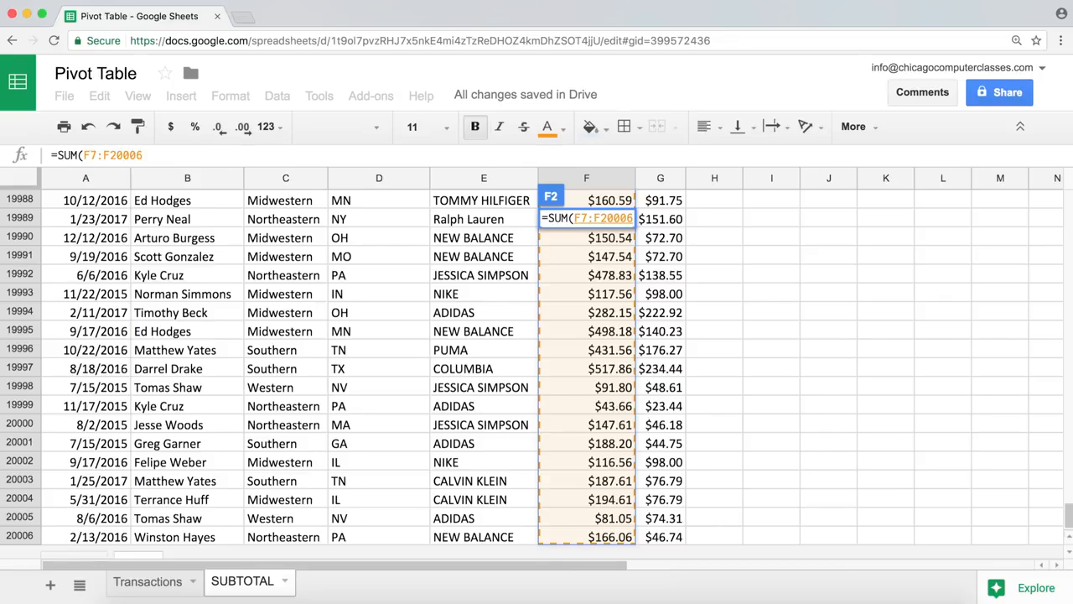
pyautogui.write(')')
pyautogui.press('Return')
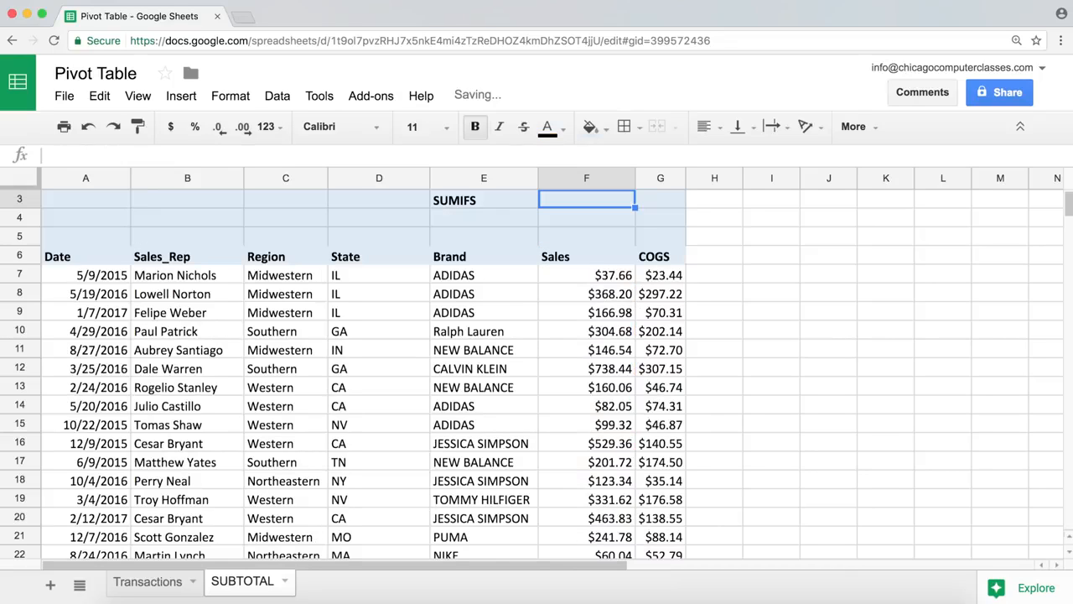
pyautogui.scroll(1, 623, 307)
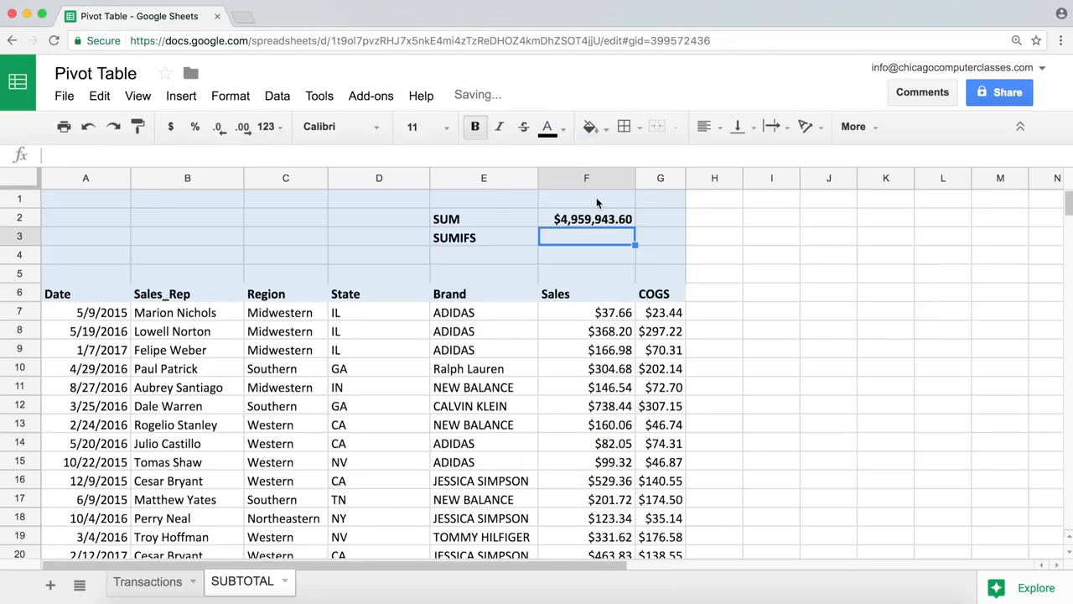
# Step: Examine the total's formula in F2 and the Sales amounts in the first rows, especially those whose brand is NEW BALANCE
pyautogui.click(591, 222)
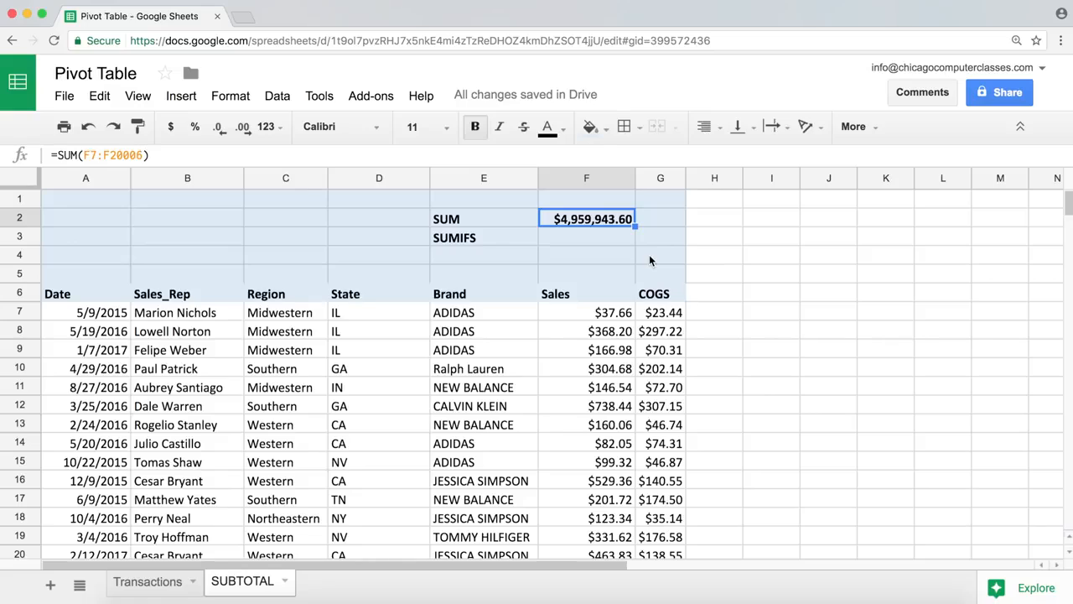
pyautogui.click(621, 239)
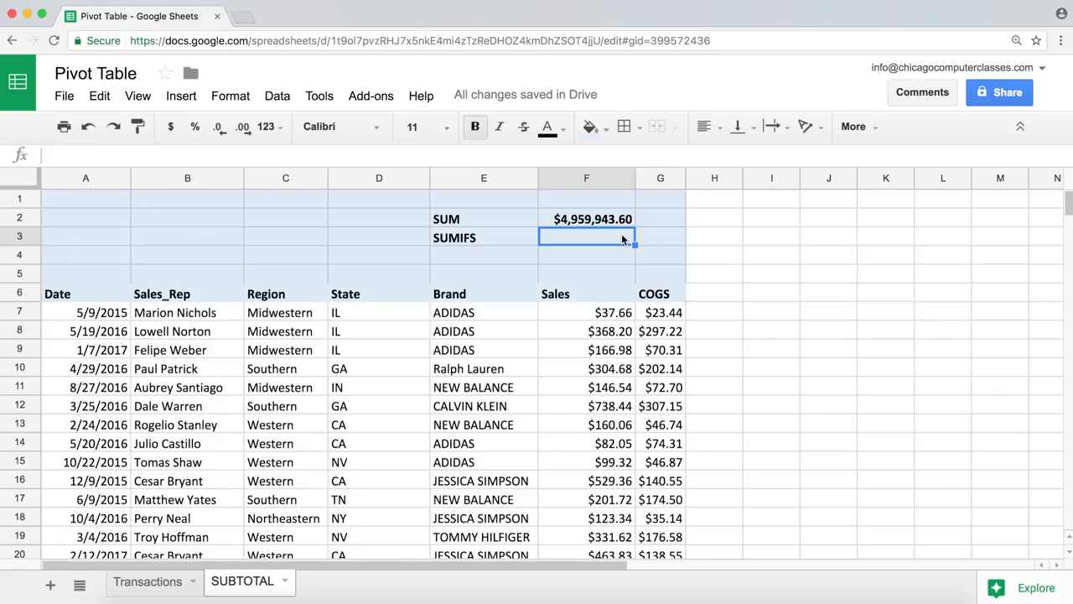
pyautogui.click(602, 314)
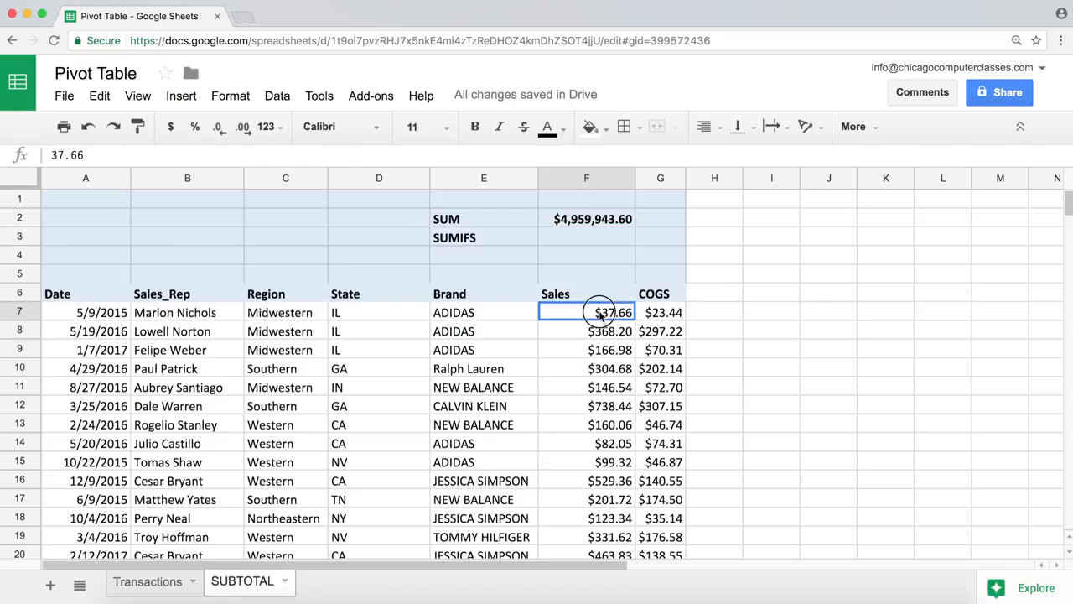
pyautogui.moveTo(601, 317); pyautogui.dragTo(581, 363)
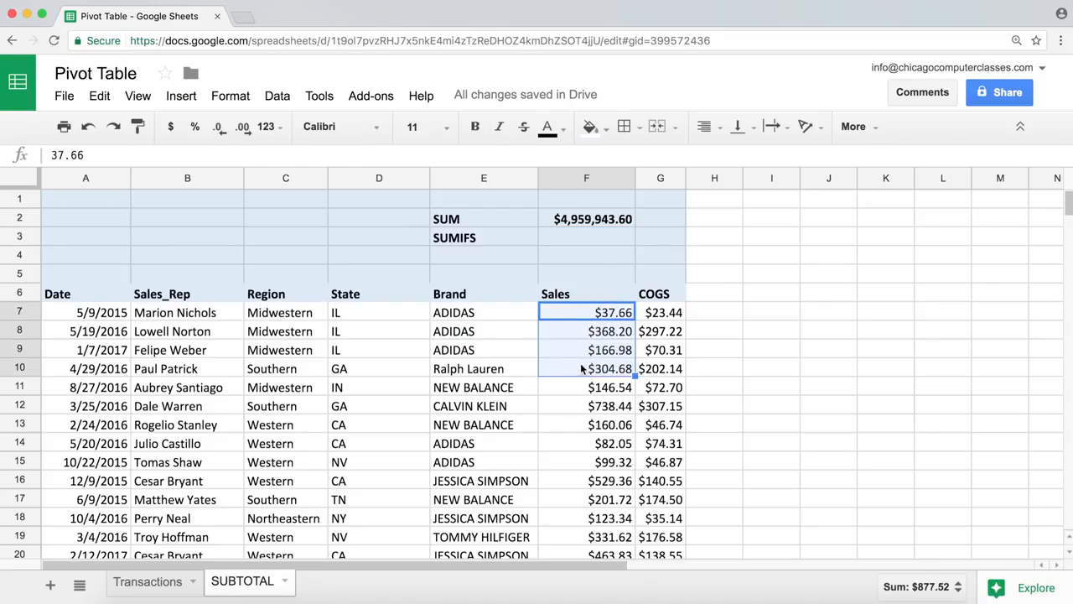
pyautogui.click(584, 312)
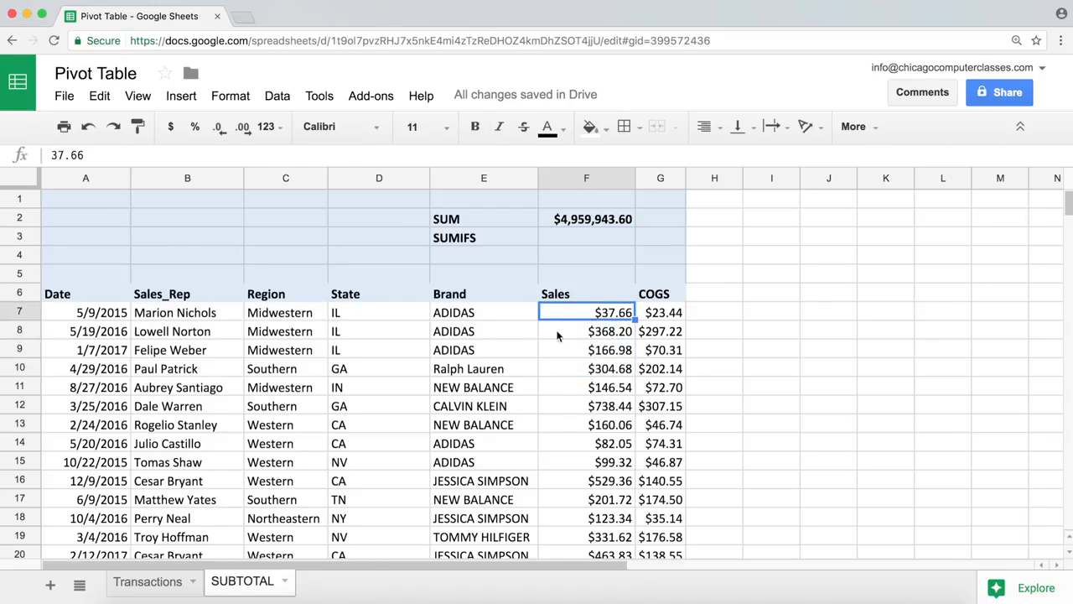
pyautogui.click(504, 389)
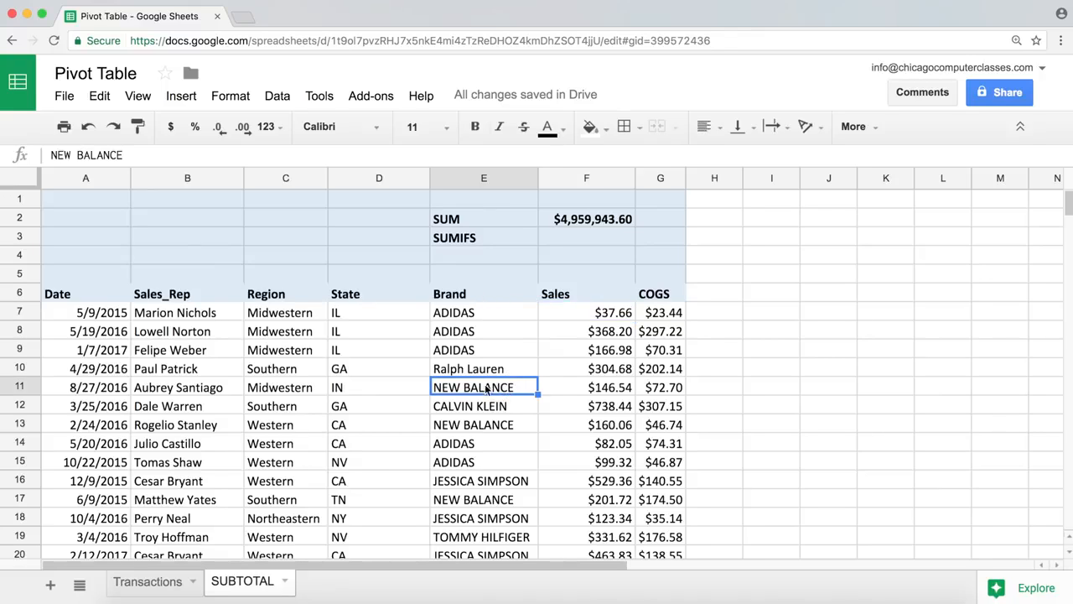
pyautogui.click(616, 391)
pyautogui.click(498, 429)
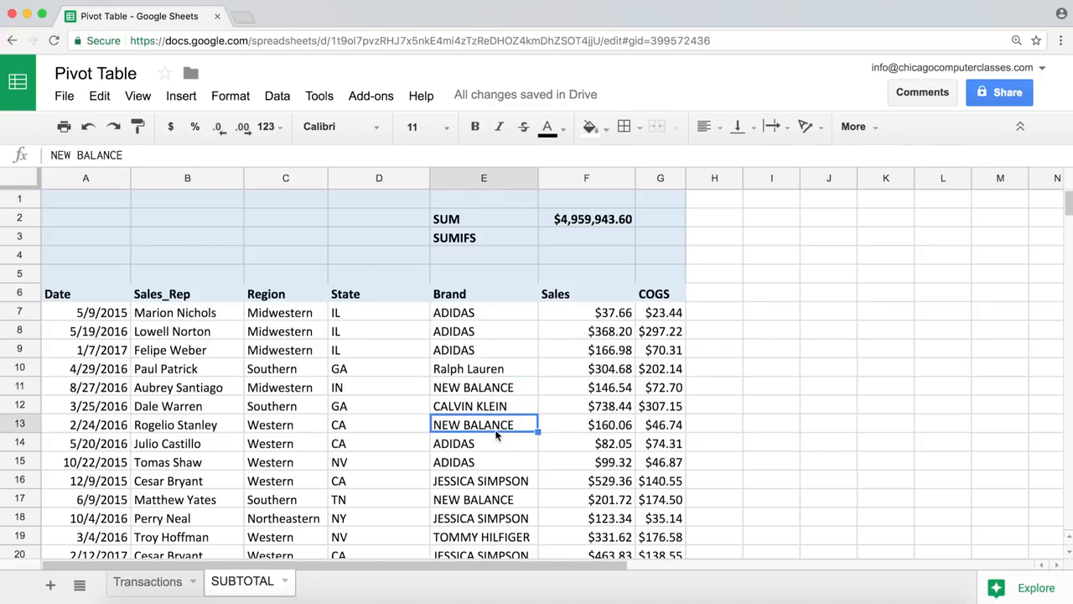
pyautogui.click(585, 430)
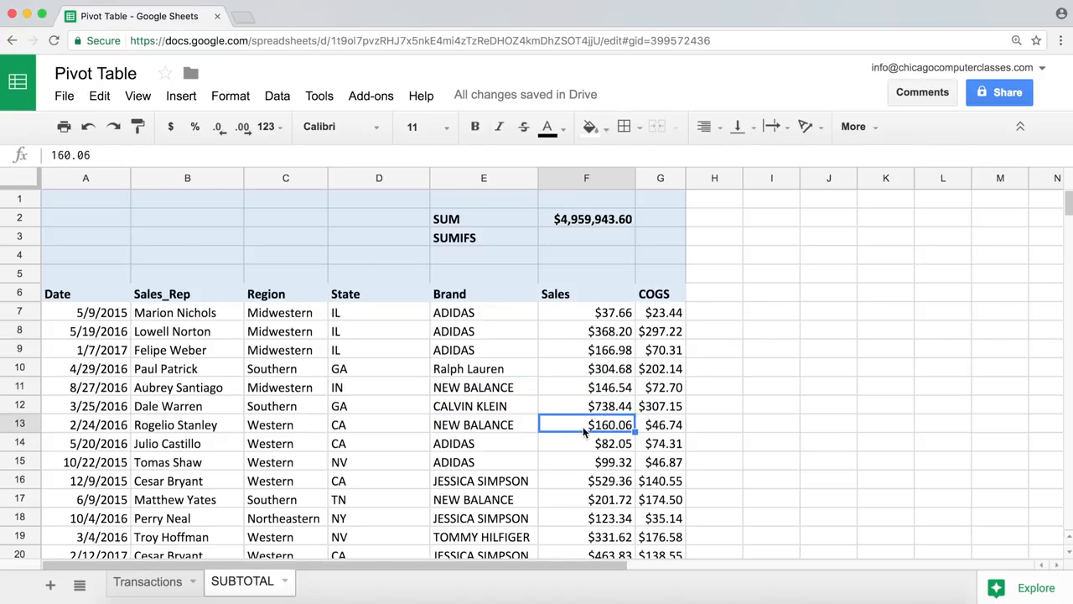
pyautogui.click(493, 499)
pyautogui.click(570, 507)
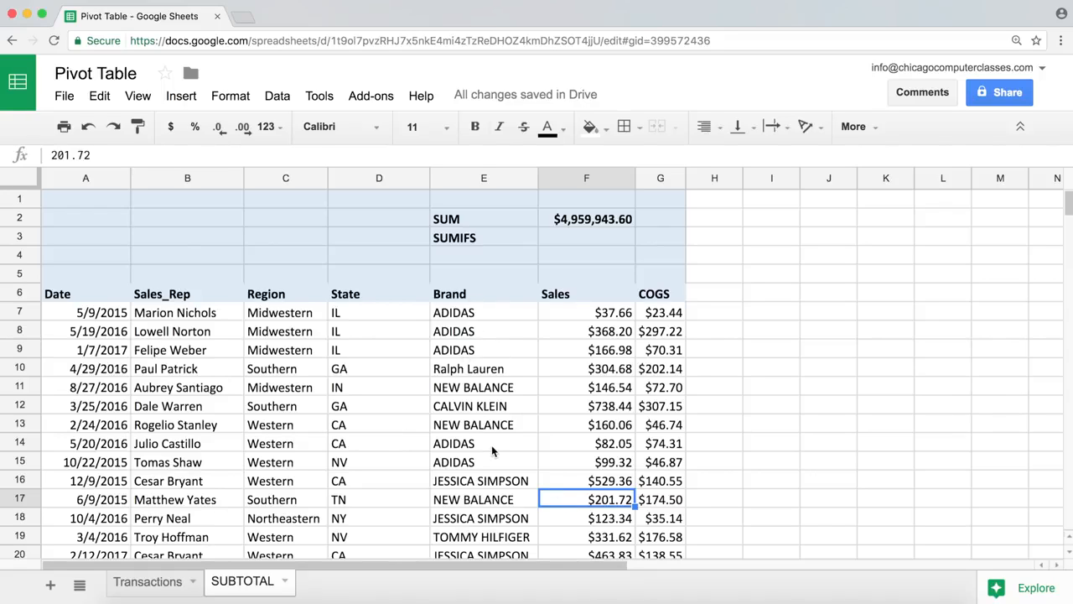
pyautogui.click(588, 236)
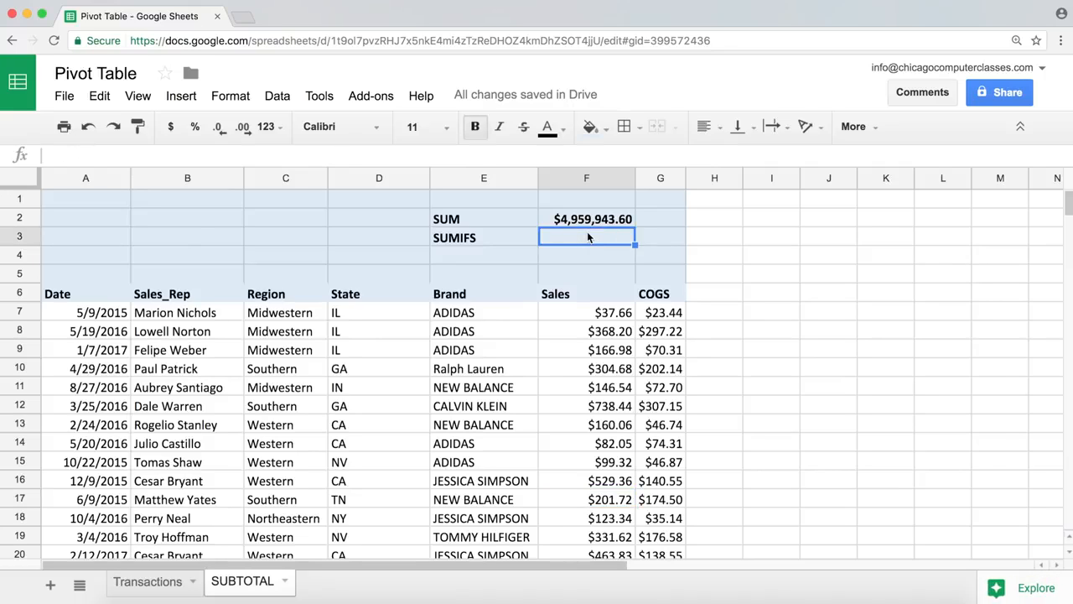
pyautogui.write('=')
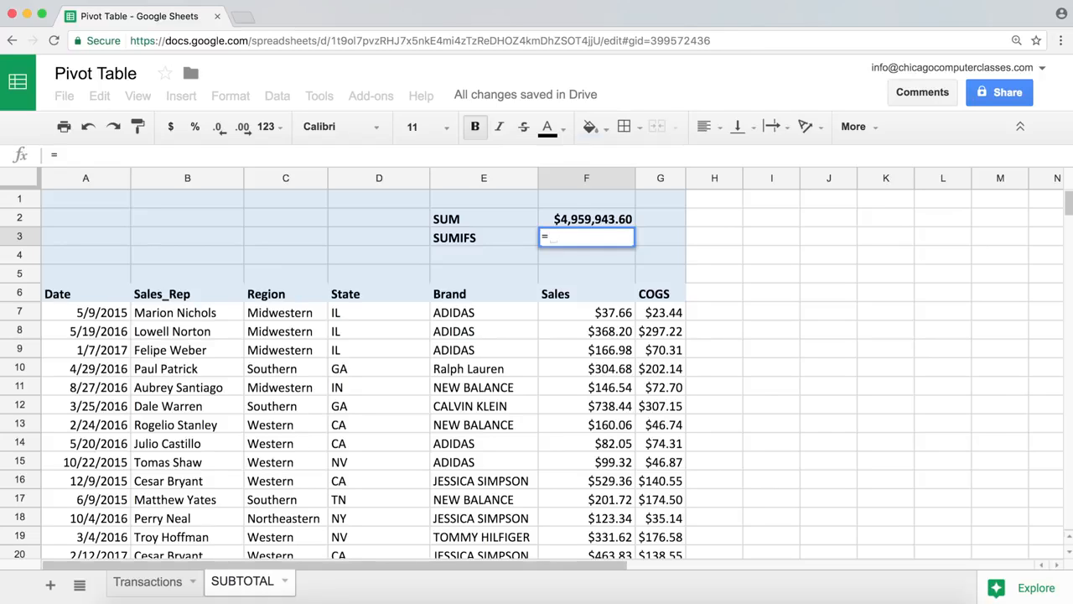
pyautogui.press('Escape')
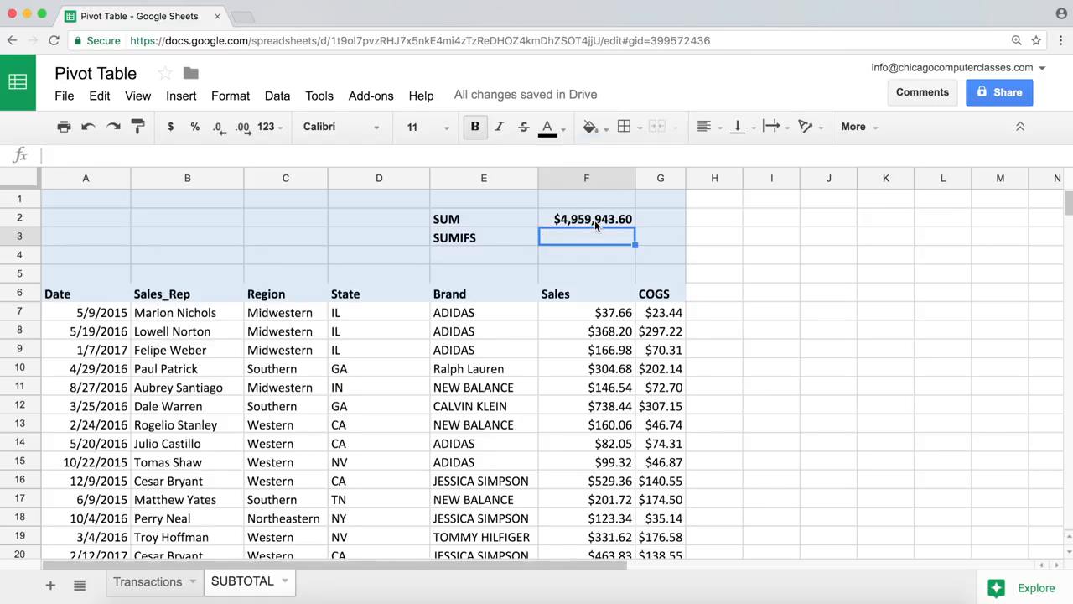
pyautogui.click(598, 220)
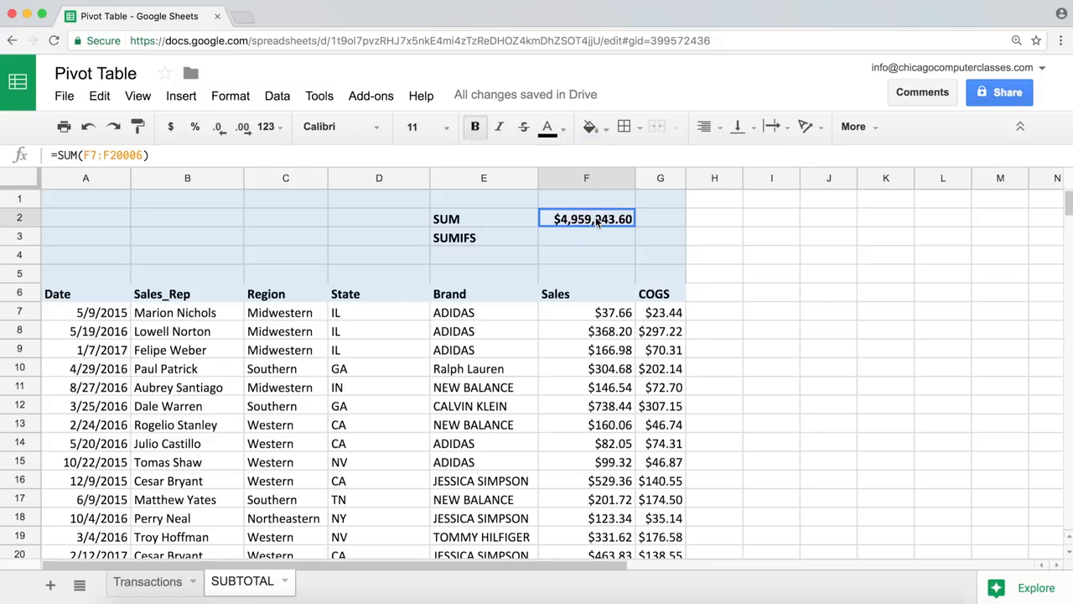
pyautogui.doubleClick(577, 219)
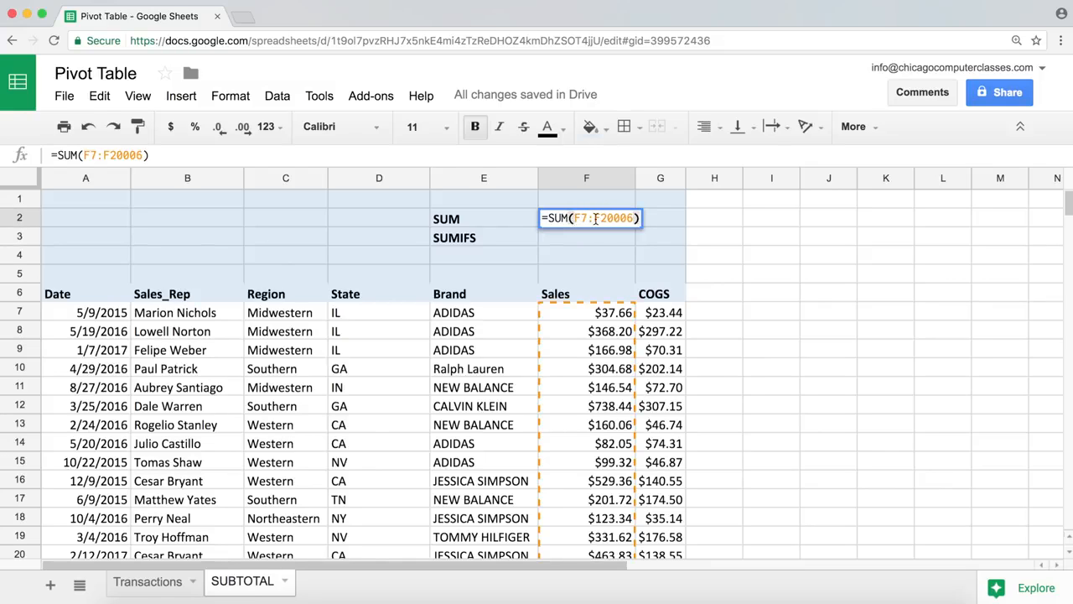
pyautogui.press('Return')
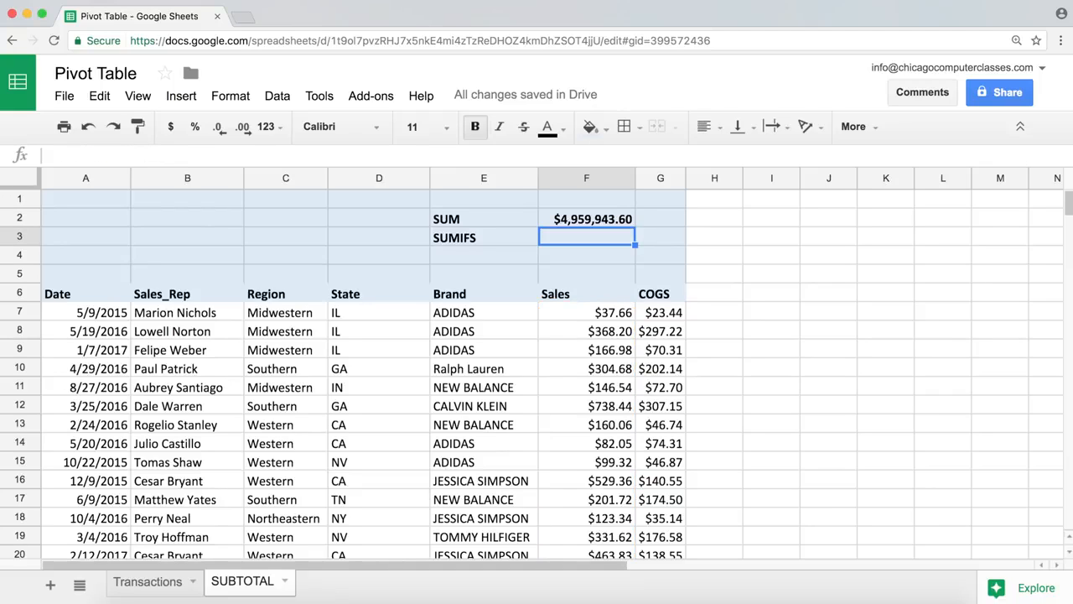
# Step: Begin a SUMIFS formula in cell F3 with the Sales amounts as the absolute sum range $F$7:$F$20006
pyautogui.doubleClick(614, 240)
pyautogui.write('=S')
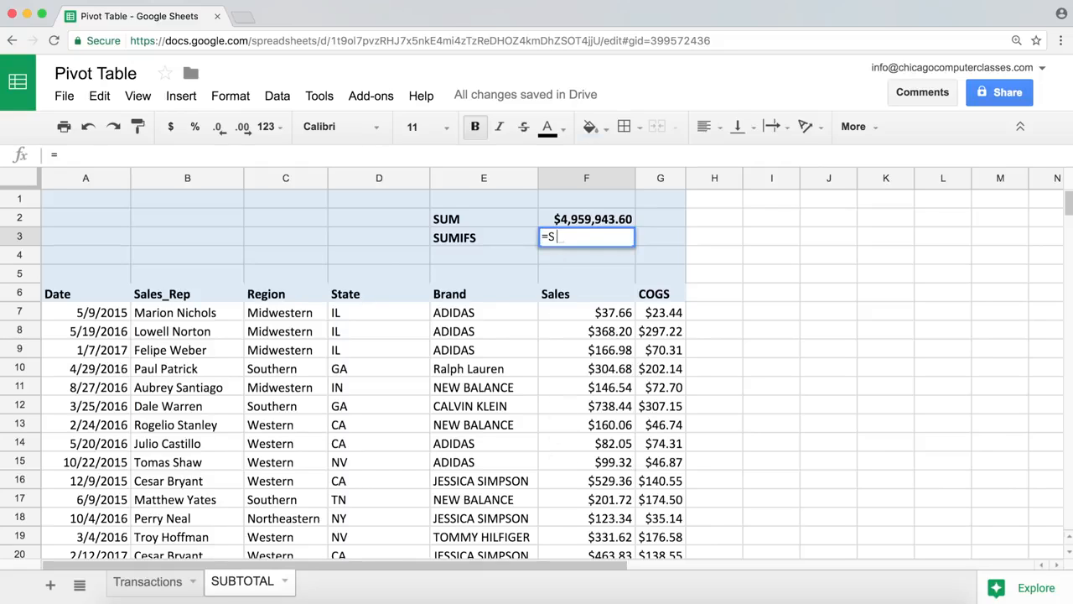
pyautogui.write('UMIF')
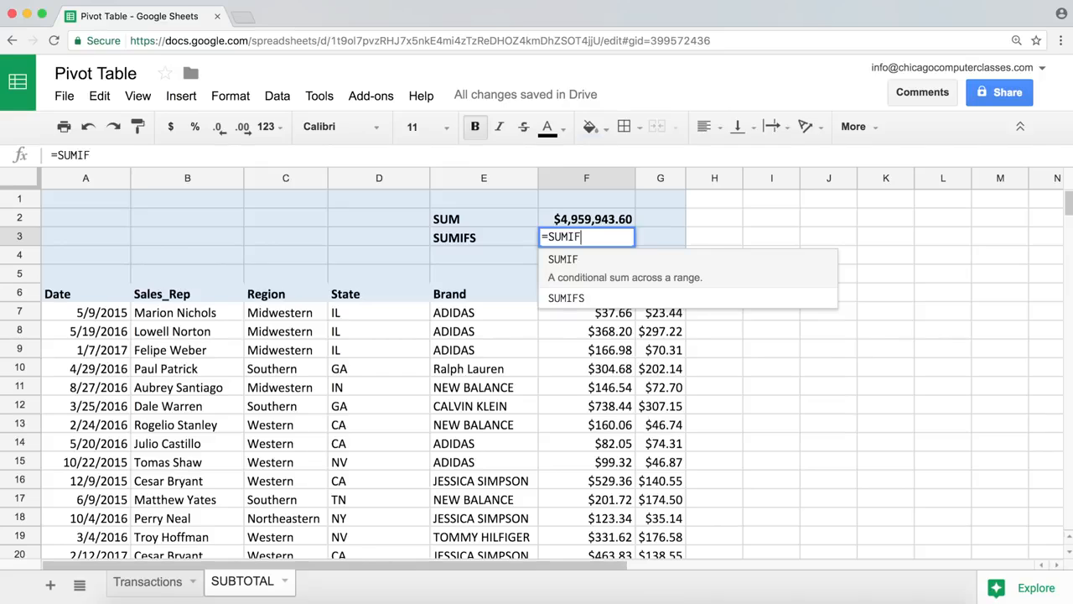
pyautogui.press('Down')
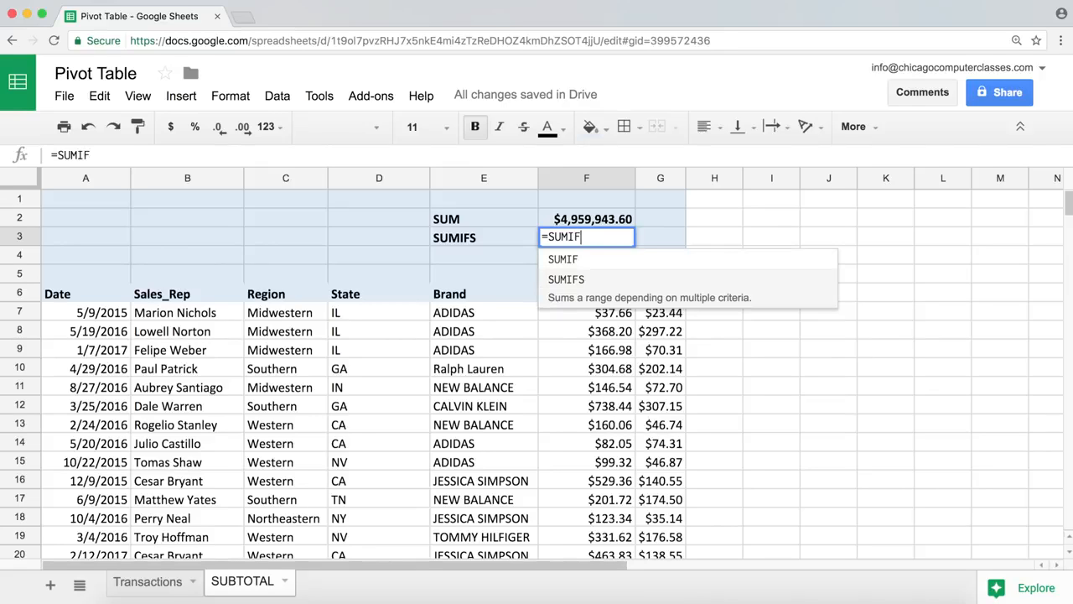
pyautogui.press('Tab')
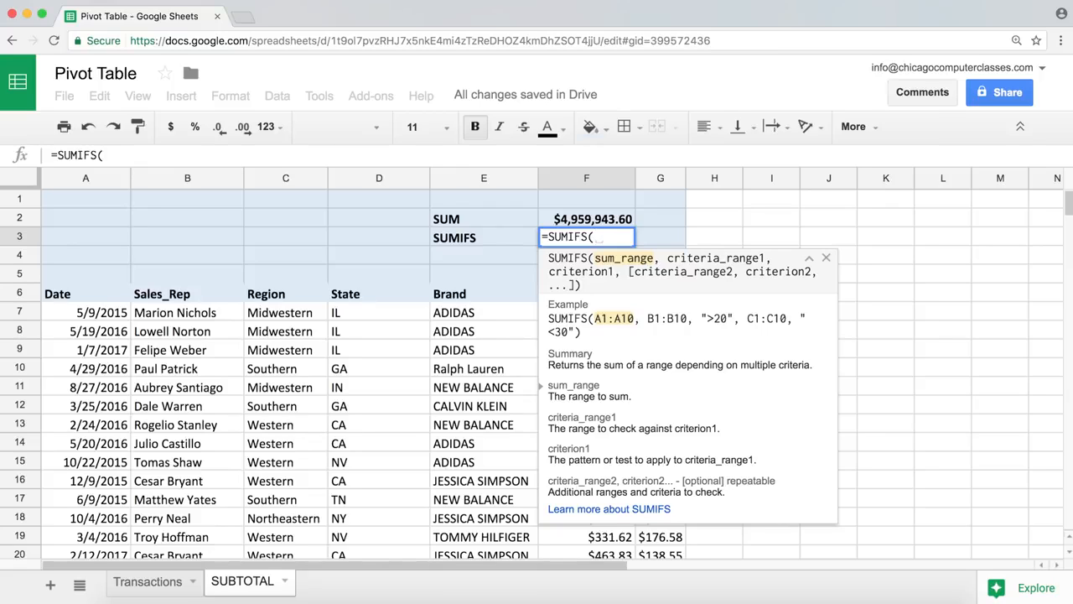
pyautogui.press('Down')
pyautogui.press('Down')
pyautogui.press('Down')
pyautogui.press('Down')
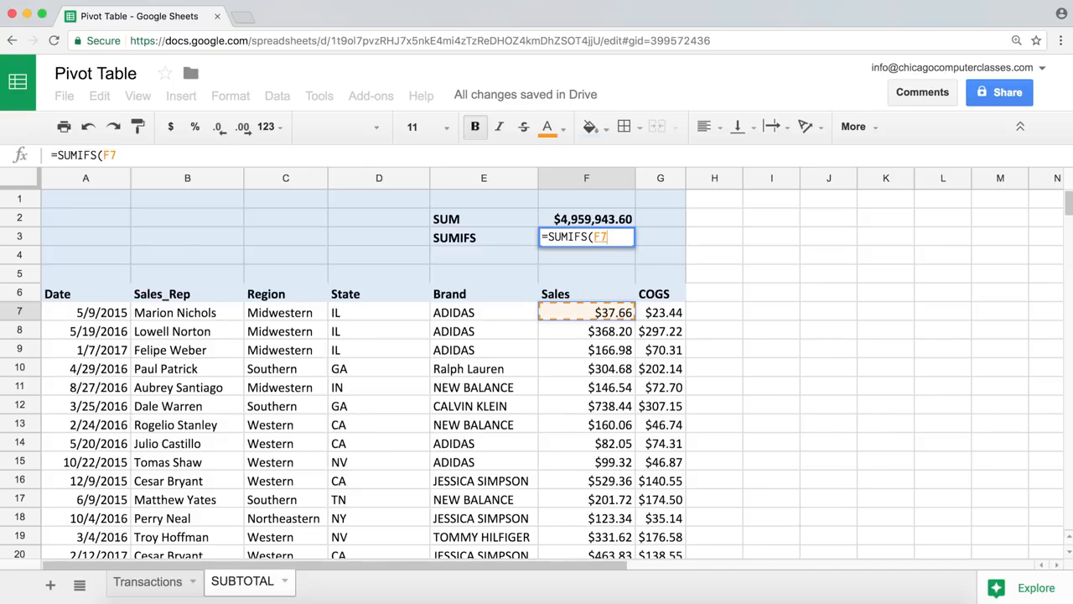
pyautogui.press('super+shift+Down')
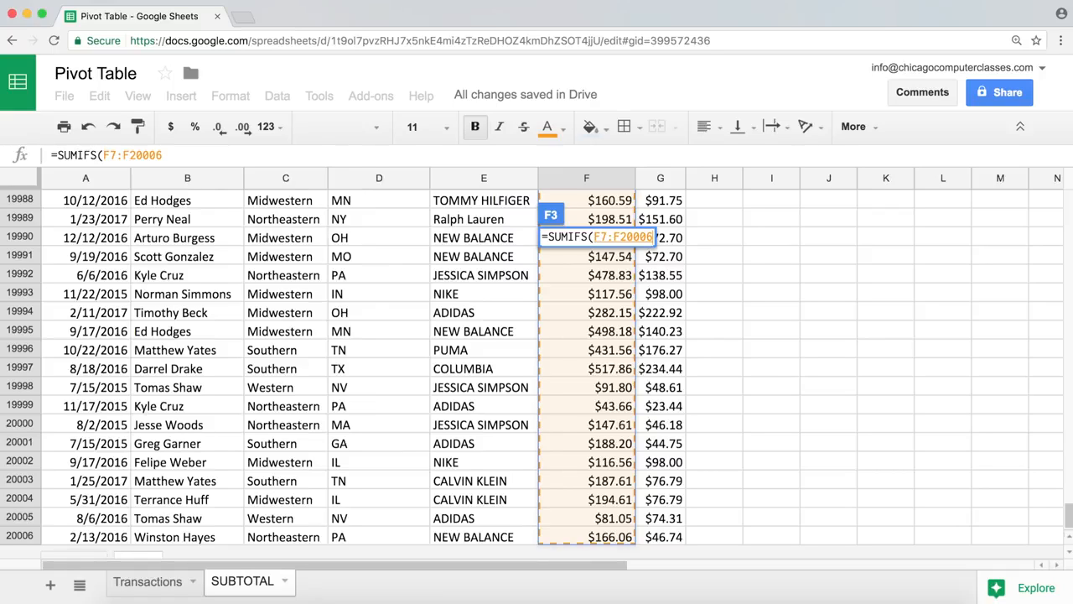
pyautogui.press('F4')
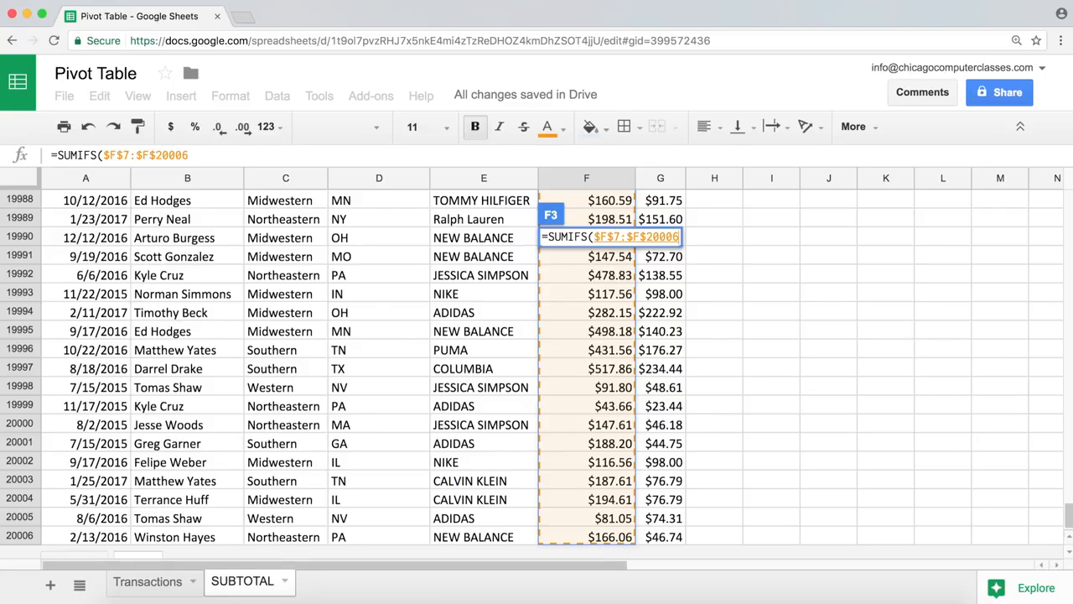
pyautogui.write(',')
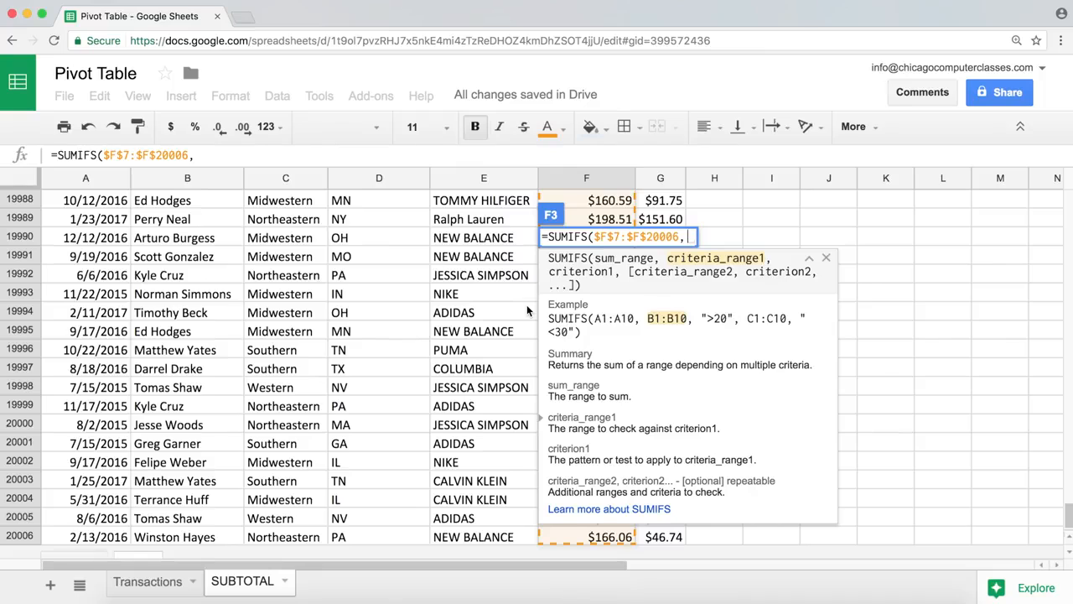
# Step: Add the Brand column to the SUMIFS formula as the absolute first criteria range $E$7:$E$20006
pyautogui.write('E')
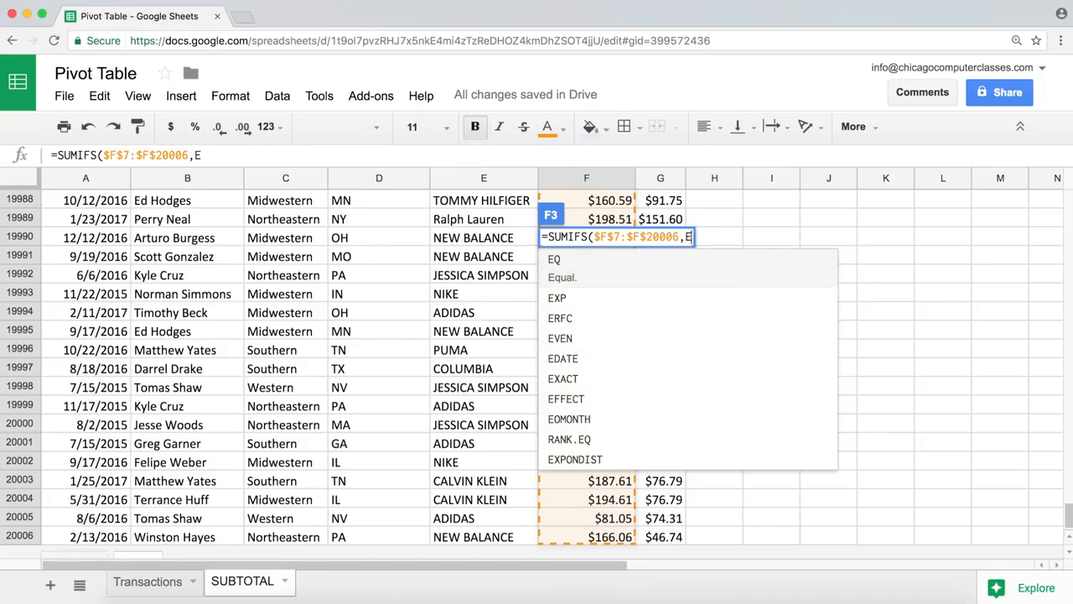
pyautogui.write('7')
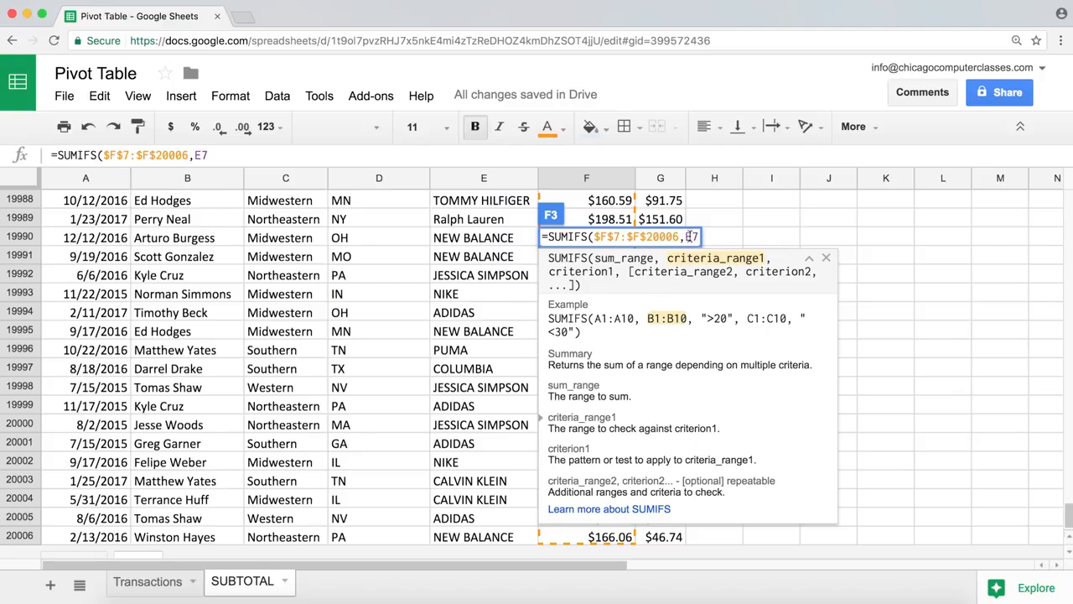
pyautogui.write(':')
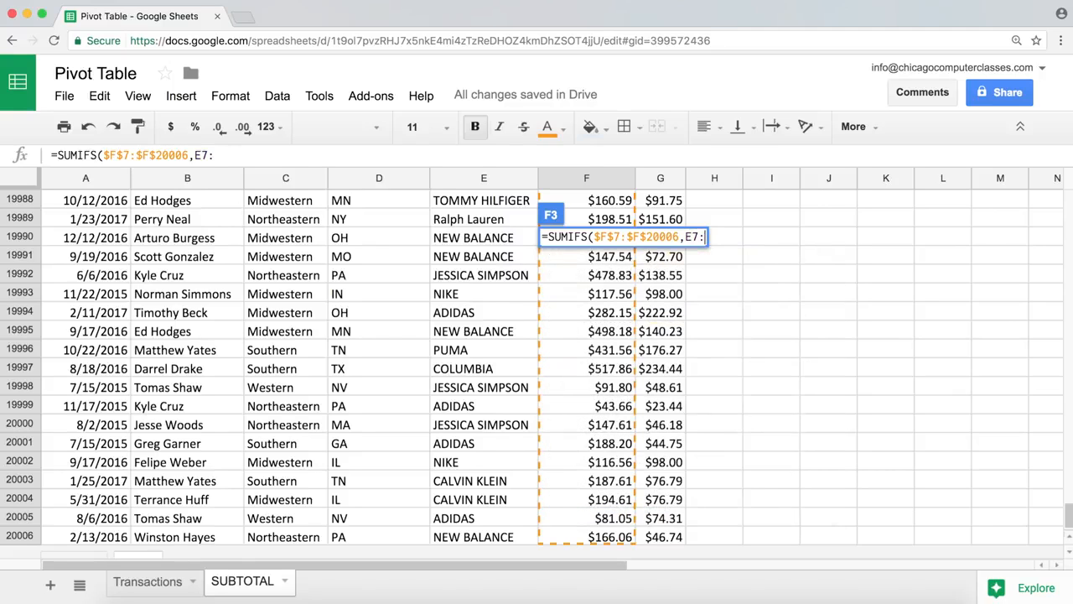
pyautogui.write('E')
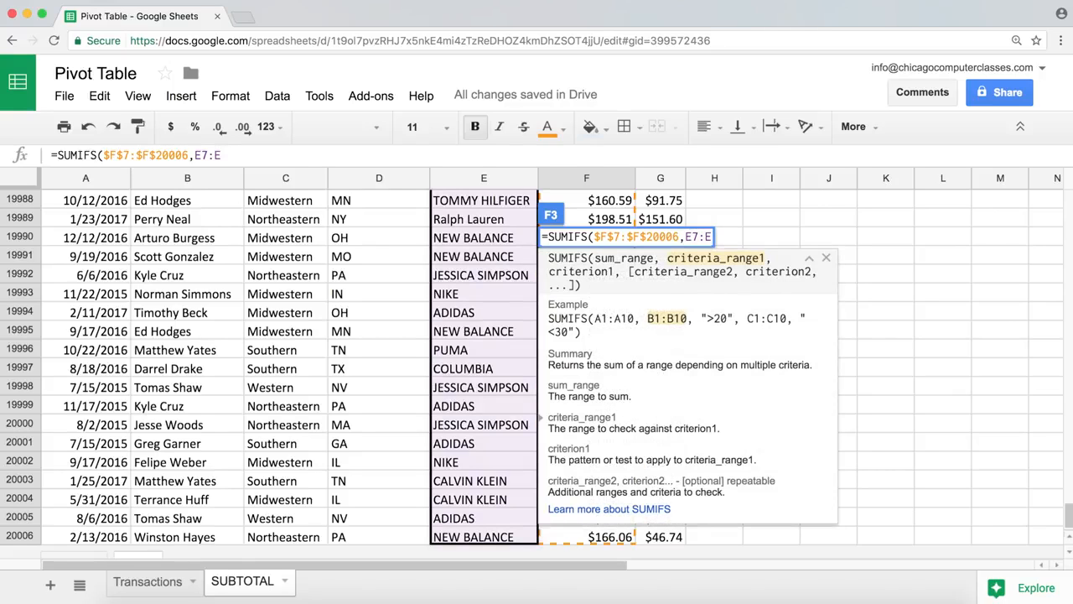
pyautogui.write('2000')
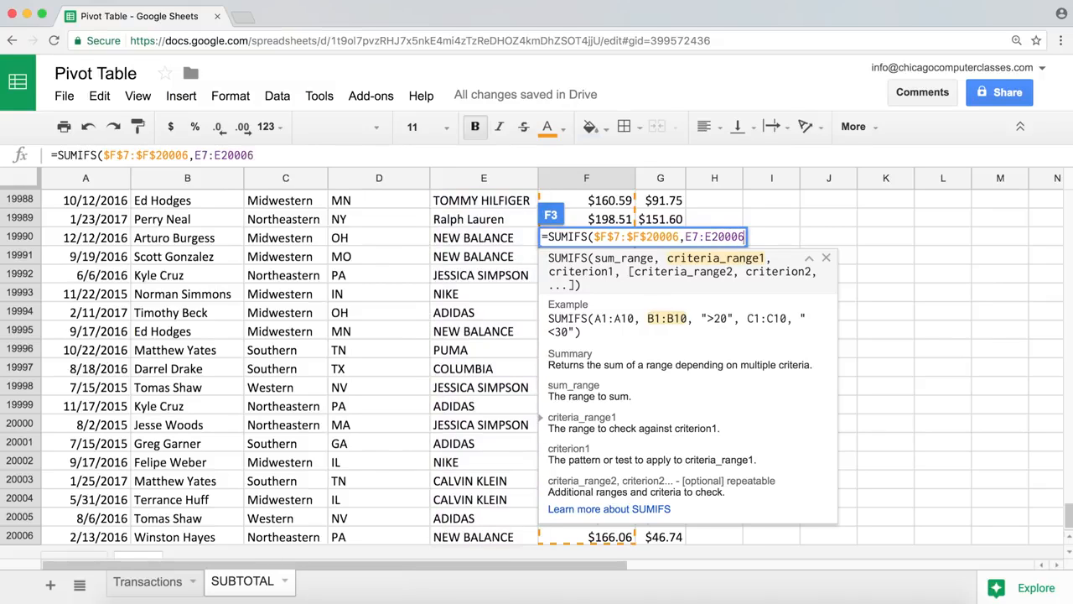
pyautogui.write('6')
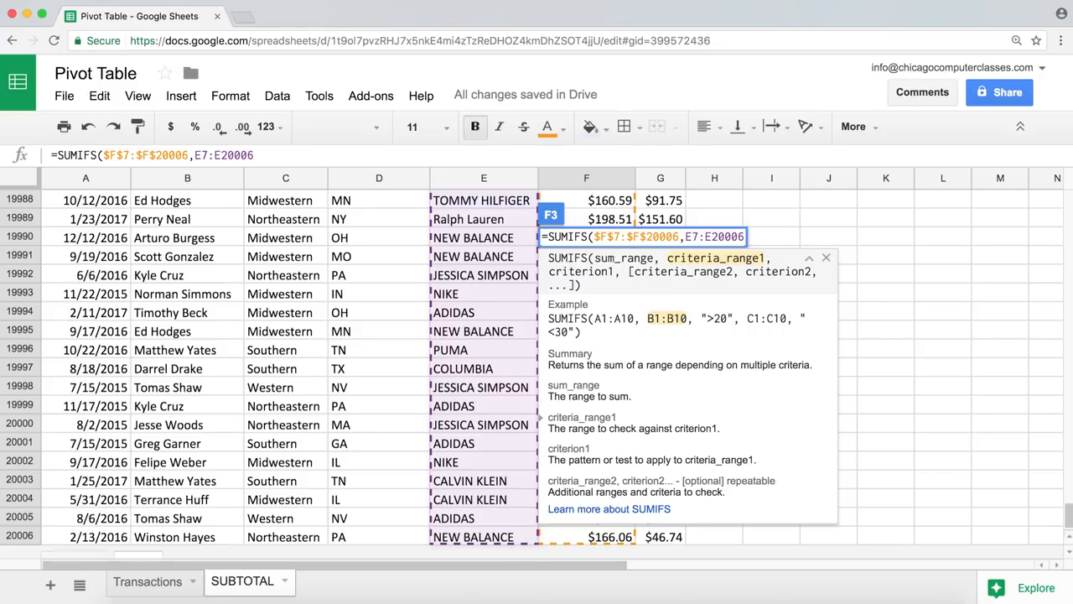
pyautogui.press('F4')
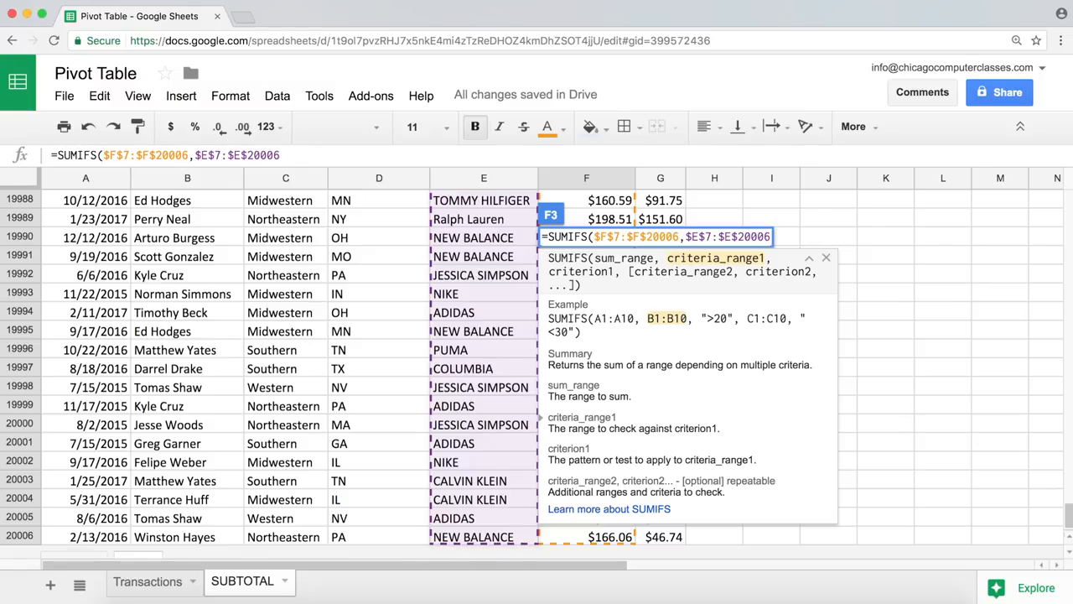
pyautogui.write(',')
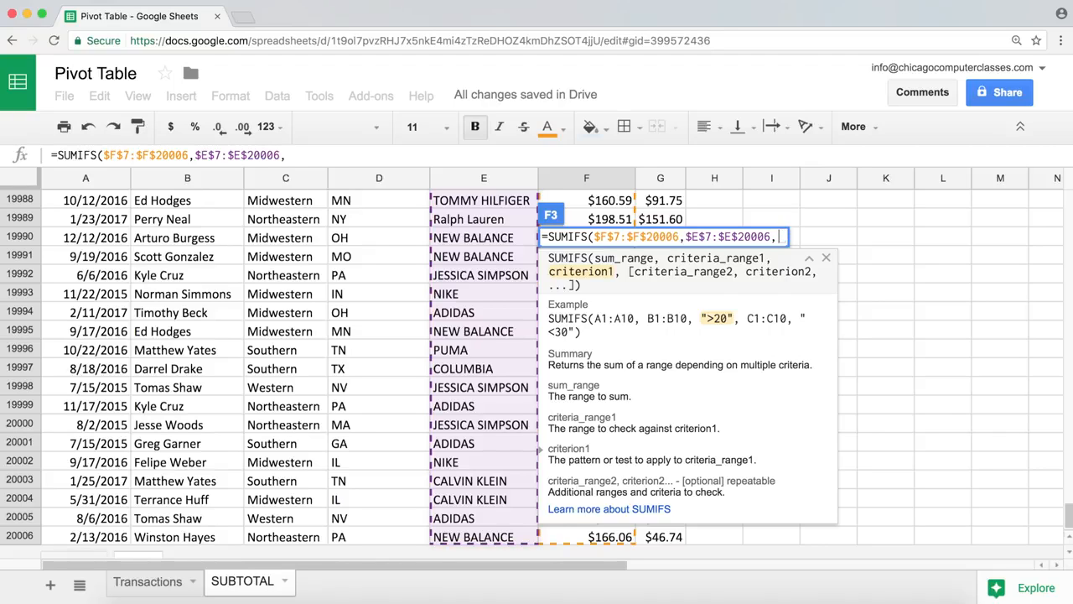
# Step: Complete the SUMIFS formula in F3 with the text criterion "NEW BALANCE" and check the resulting cell
pyautogui.write('"NE')
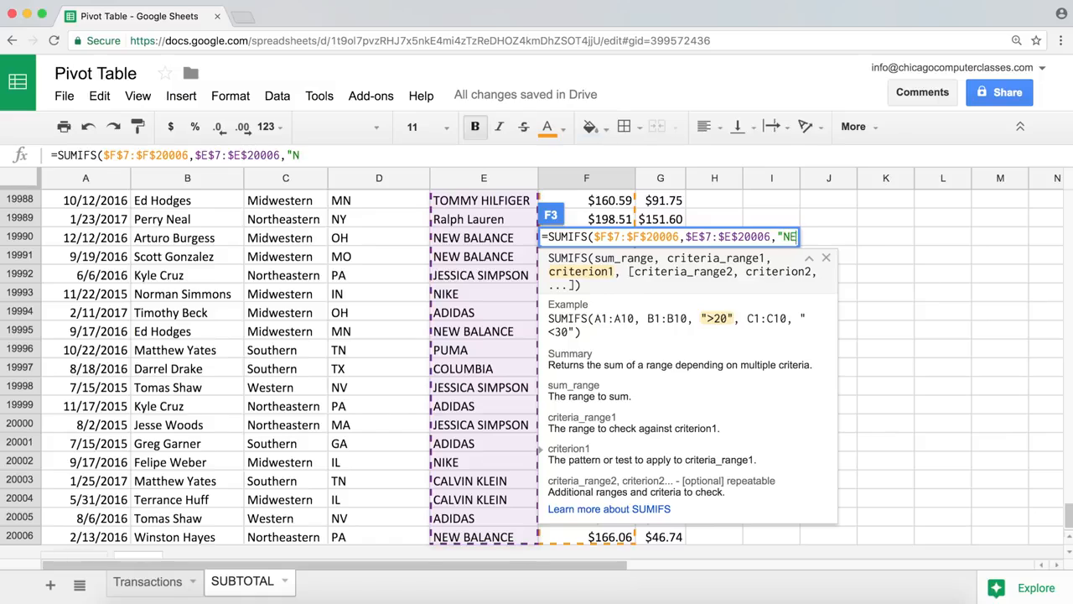
pyautogui.write('W BALANCE')
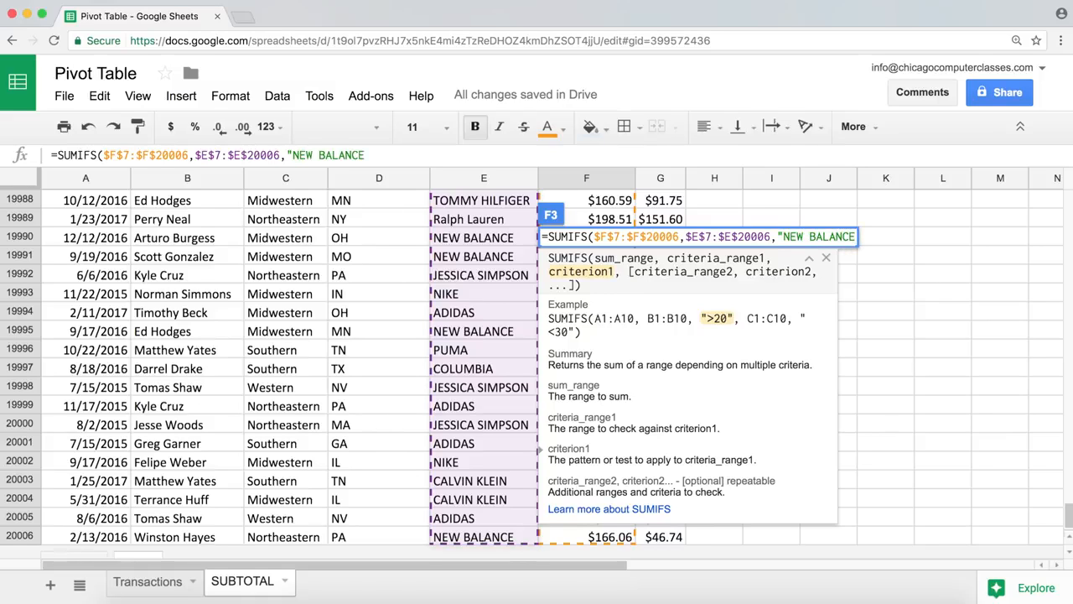
pyautogui.write('"')
pyautogui.write(')')
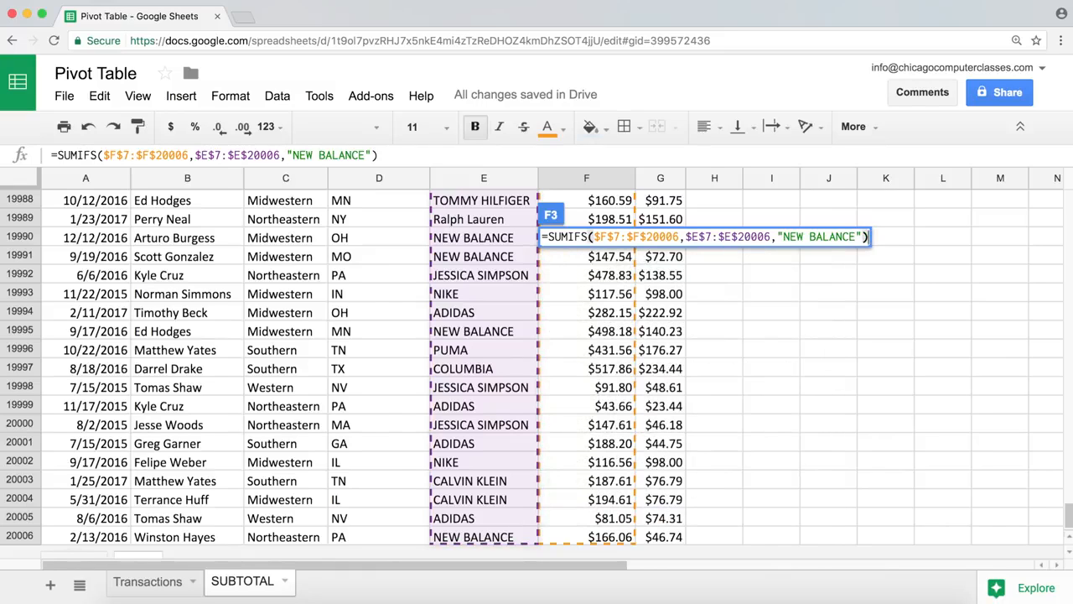
pyautogui.press('Return')
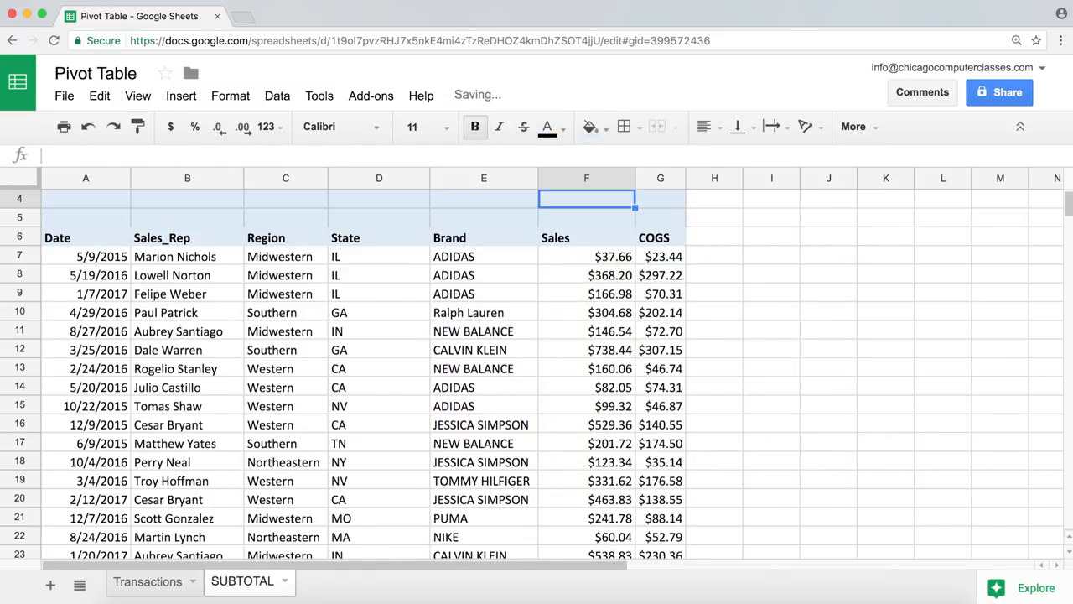
pyautogui.scroll(1, 627, 259)
pyautogui.click(593, 241)
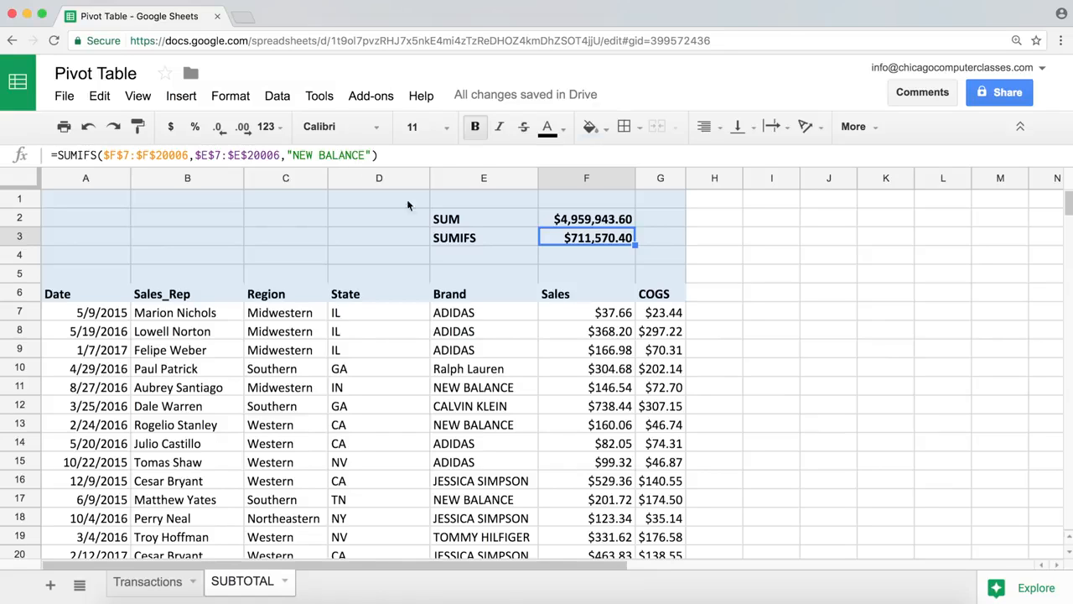
# Step: Move the SUMIFS label from E3 to D3 and enter NEW BALANCE as the brand in E3
pyautogui.click(452, 240)
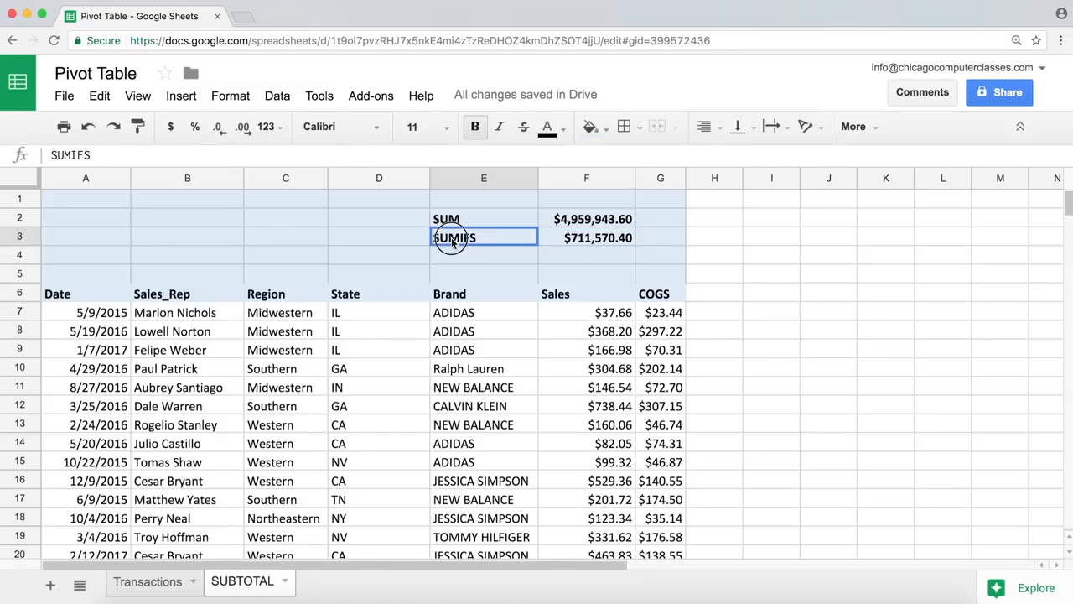
pyautogui.hotkey('ctrl', 'c')
pyautogui.click(400, 241)
pyautogui.hotkey('ctrl', 'v')
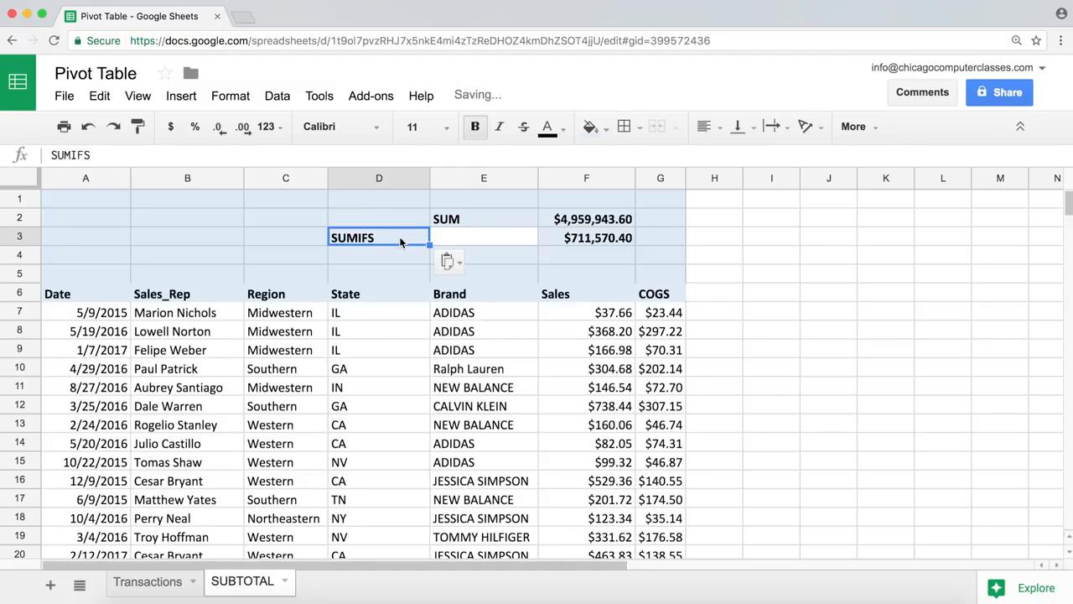
pyautogui.click(484, 238)
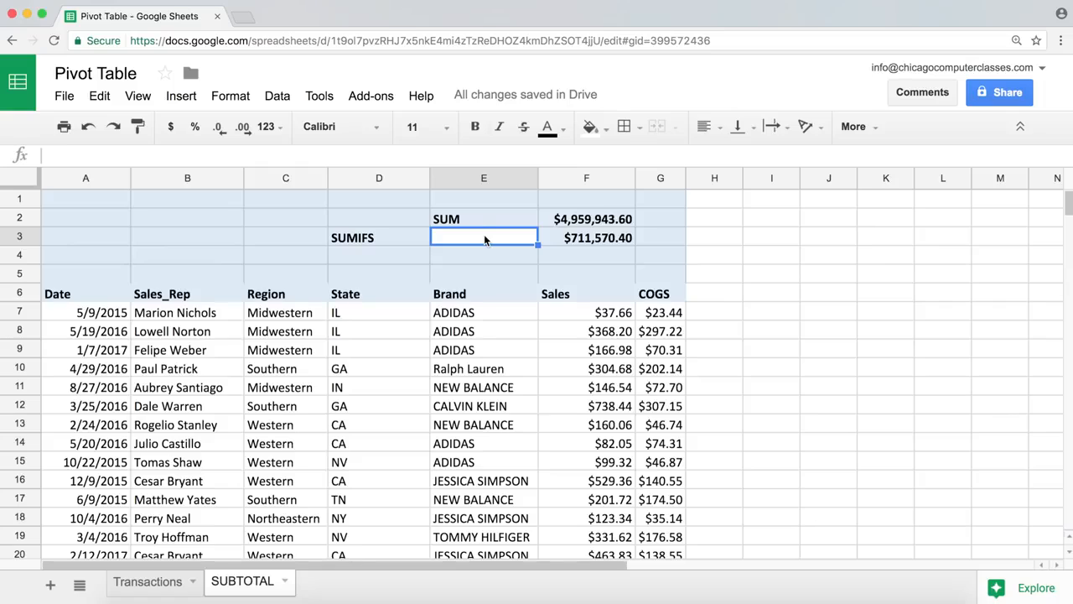
pyautogui.write('NEW')
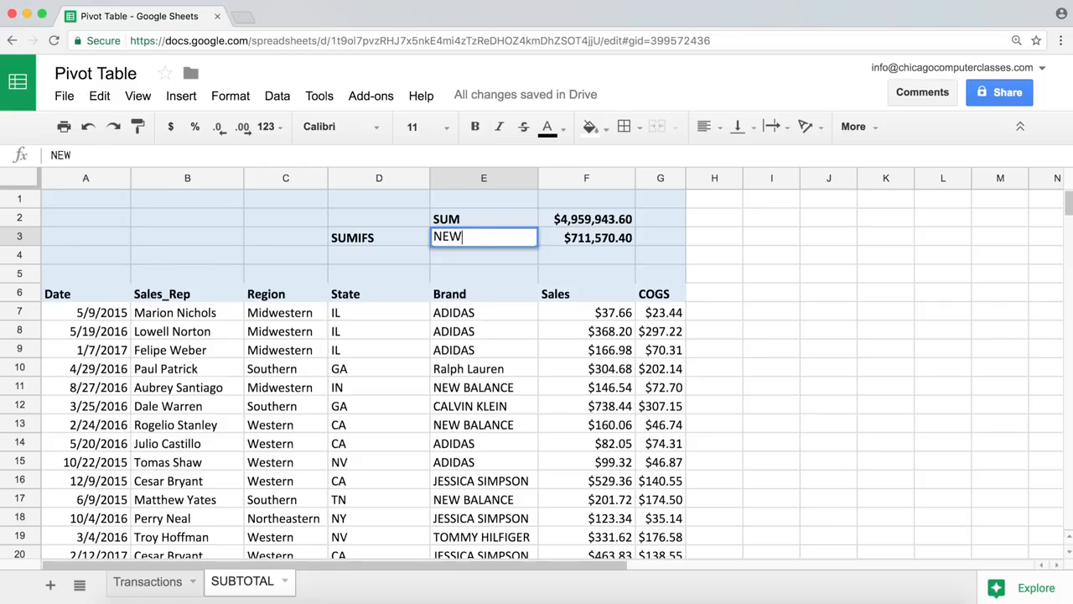
pyautogui.write(' BALANCE')
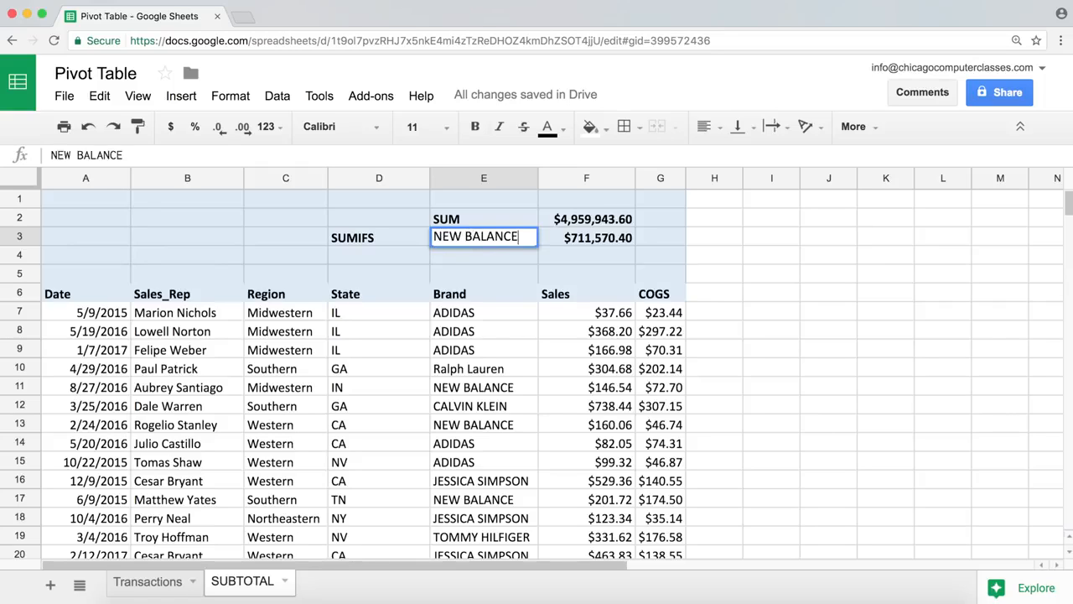
pyautogui.press('Return')
# Step: Replace the typed brand criterion in F3's SUMIFS formula with a reference to cell E3
pyautogui.click(589, 240)
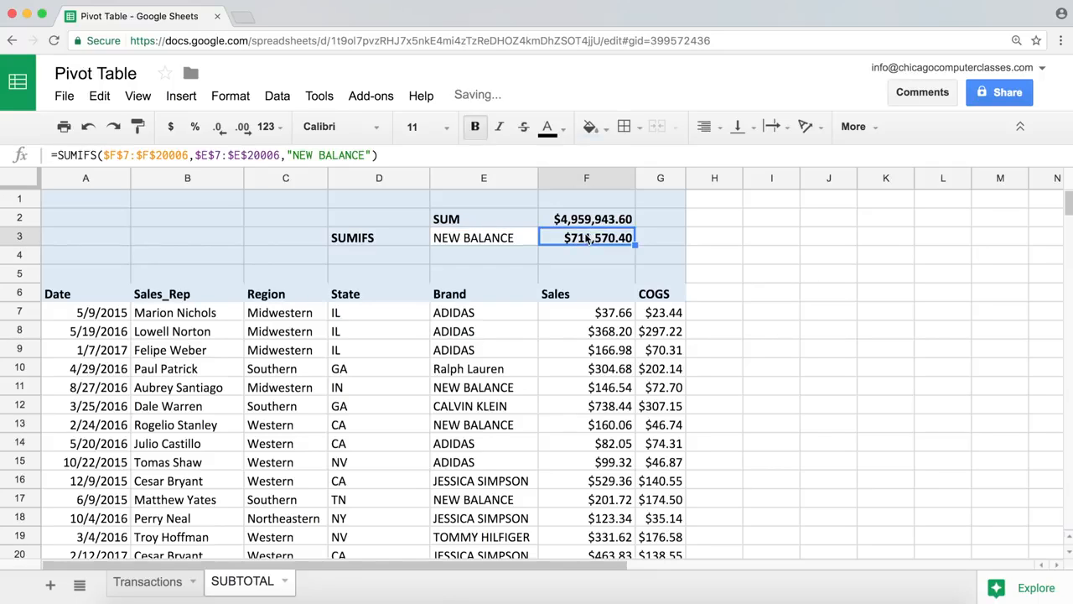
pyautogui.doubleClick(589, 240)
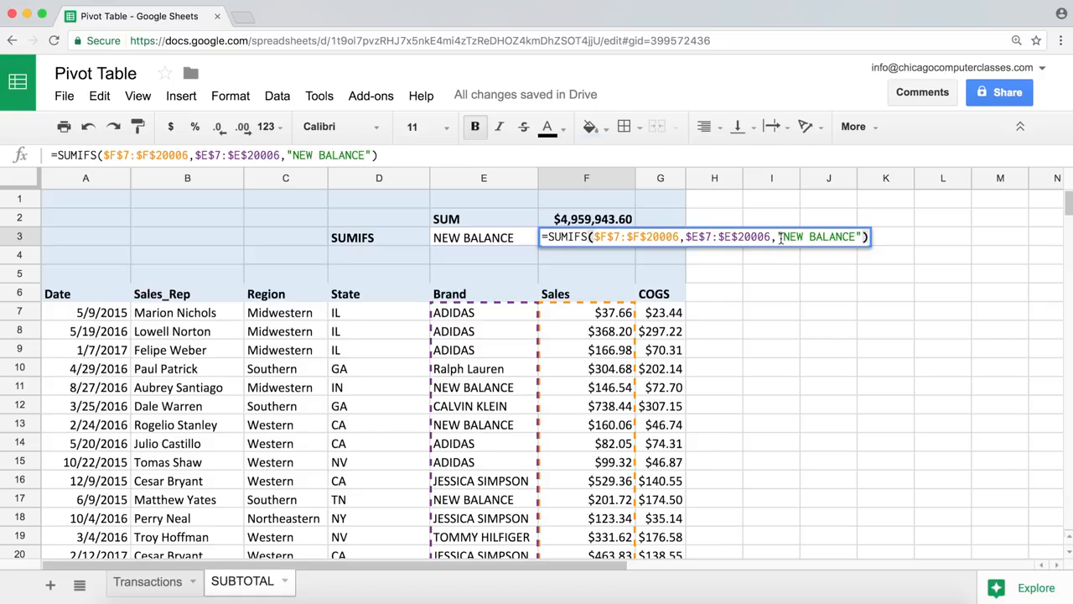
pyautogui.moveTo(779, 237); pyautogui.dragTo(863, 237)
pyautogui.press('BackSpace')
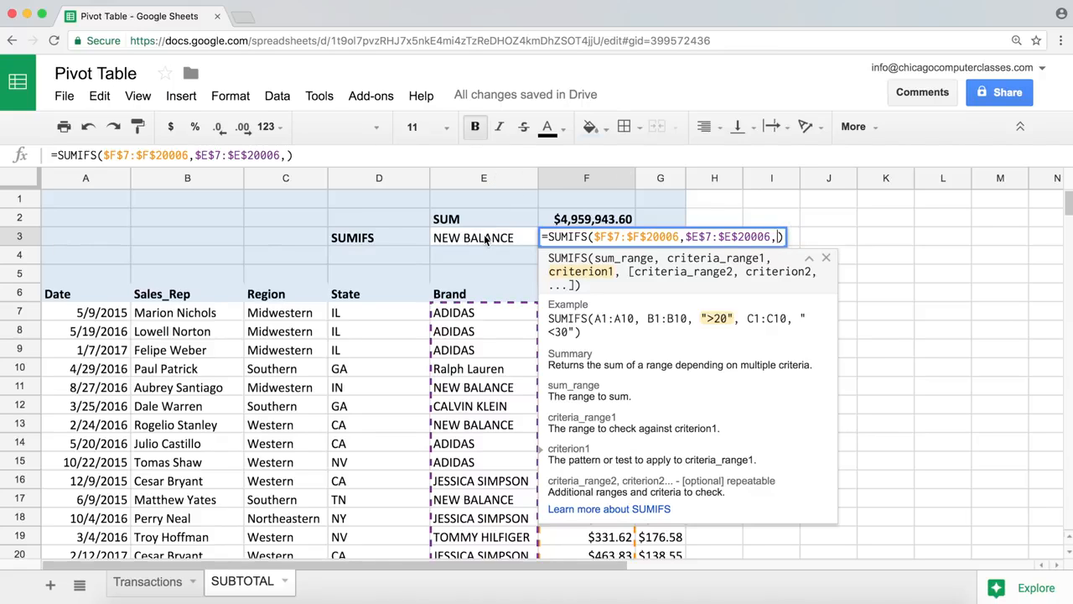
pyautogui.write('E3')
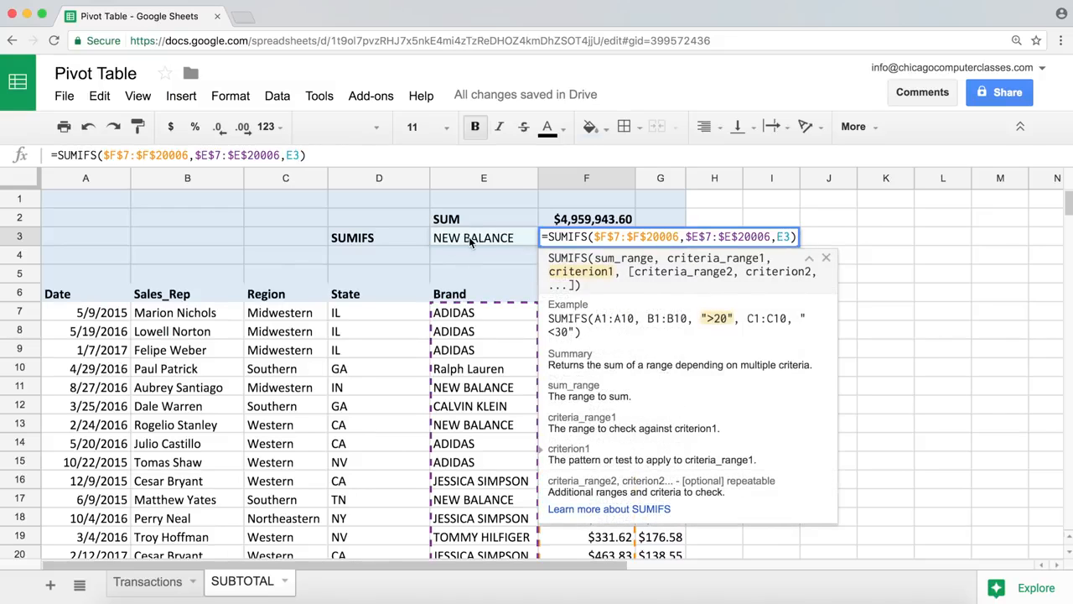
pyautogui.press('Return')
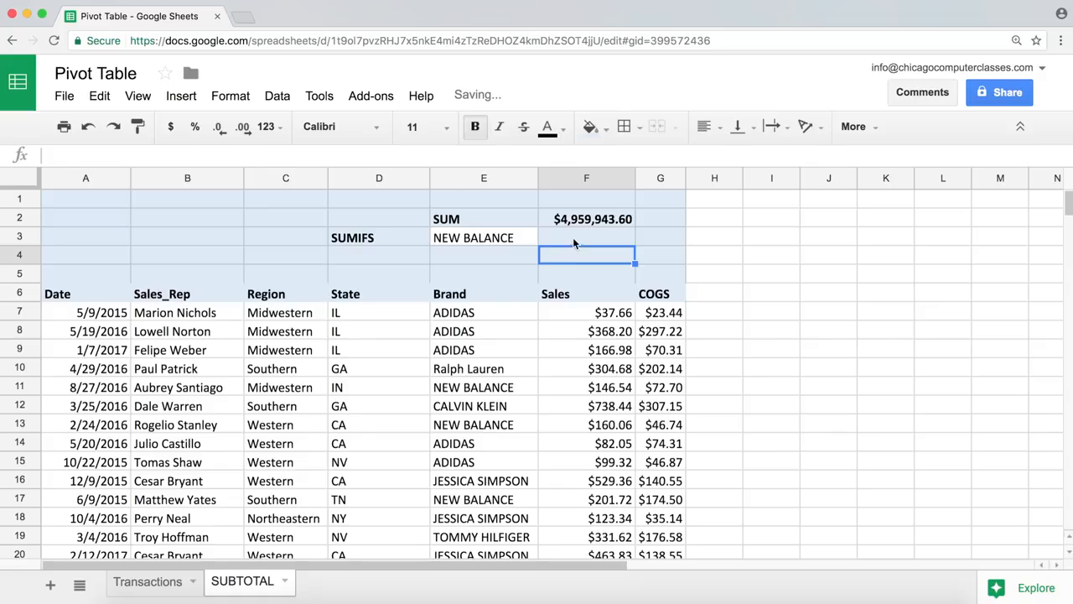
pyautogui.click(580, 240)
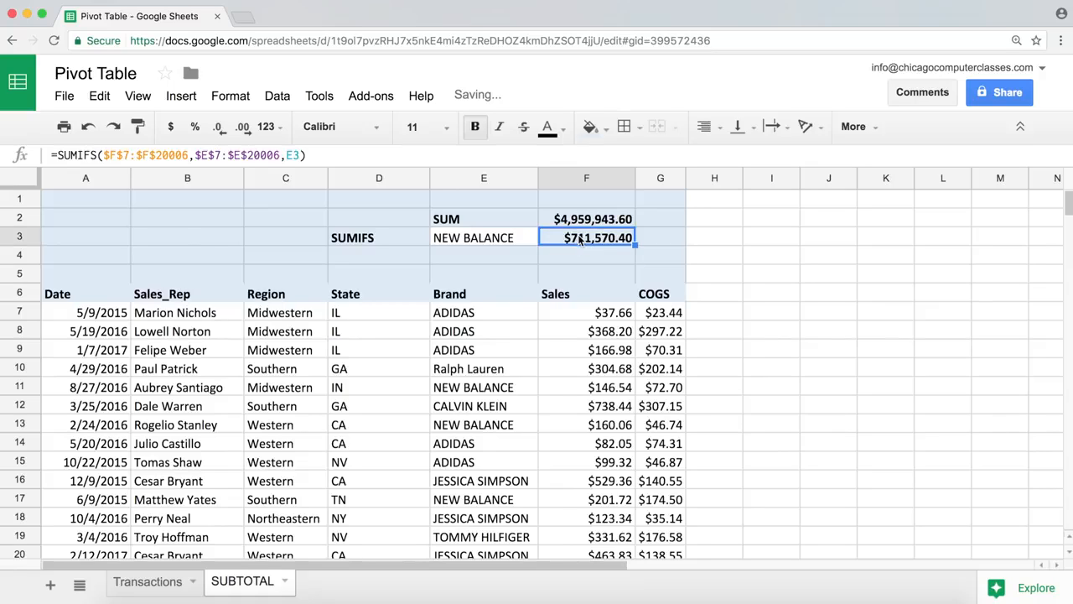
# Step: Change the brand criterion in cell E3 to ADIDAS
pyautogui.click(506, 241)
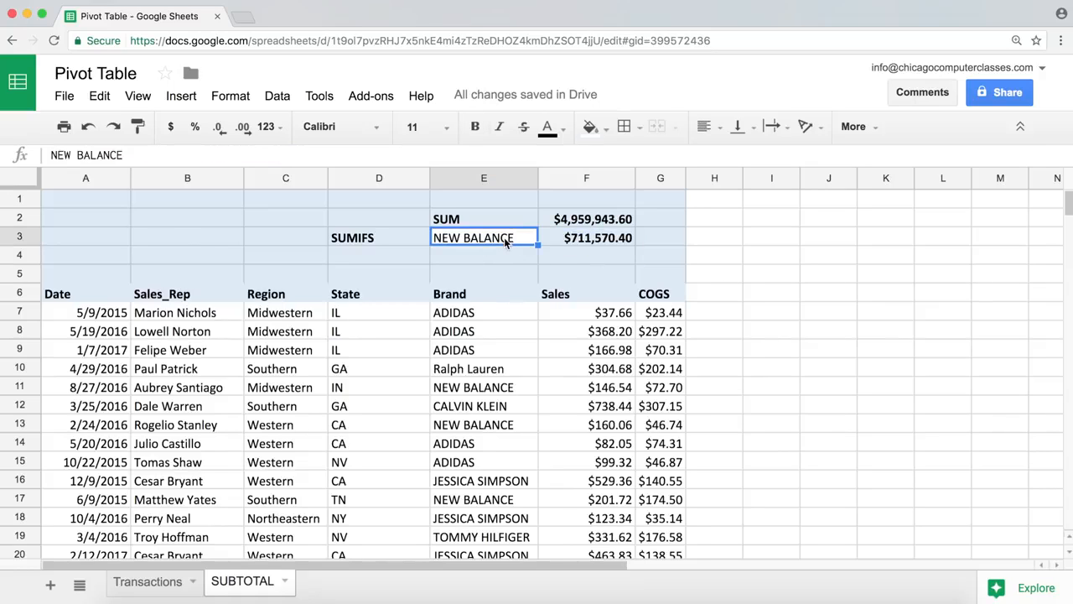
pyautogui.write('ADISID')
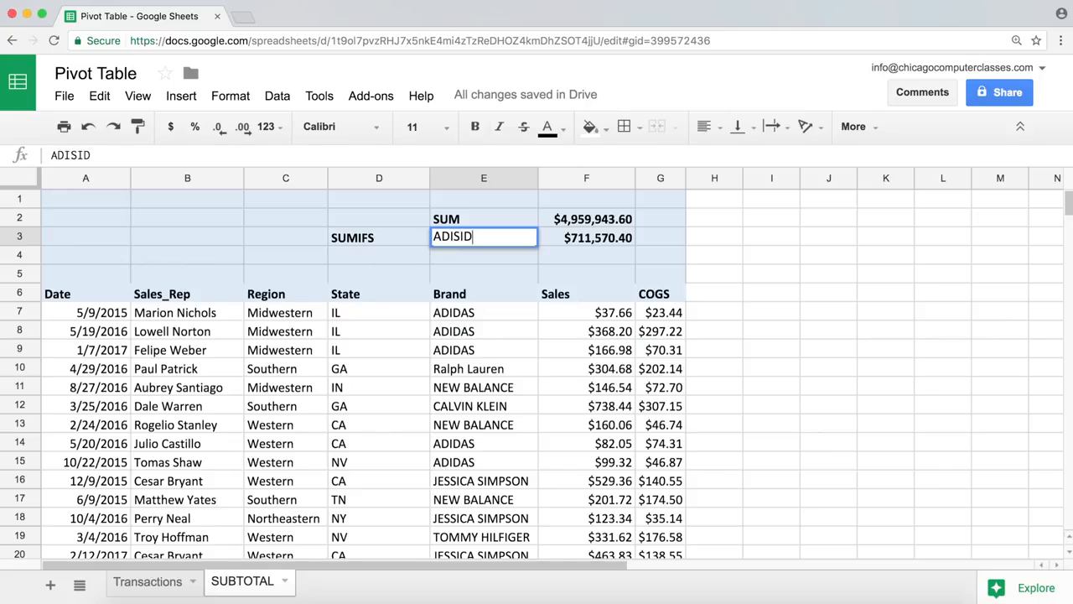
pyautogui.press('BackSpace')
pyautogui.press('BackSpace')
pyautogui.press('BackSpace')
pyautogui.write('DAS')
pyautogui.press('Return')
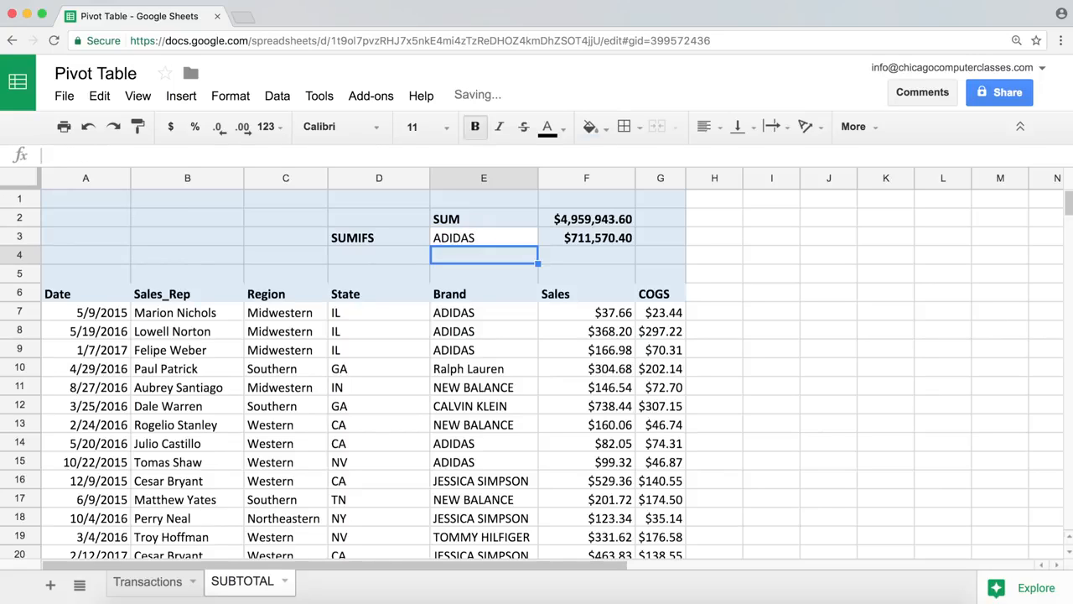
# Step: Check the SUMIFS result in F3, and set the brand criterion in E3 back to NEW BALANCE
pyautogui.click(605, 244)
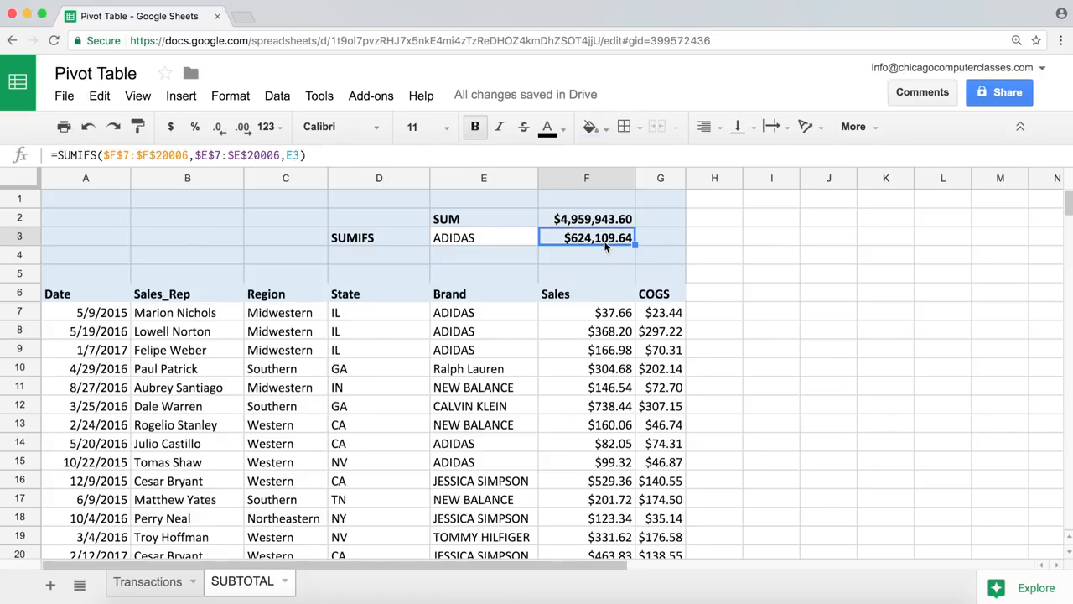
pyautogui.click(509, 240)
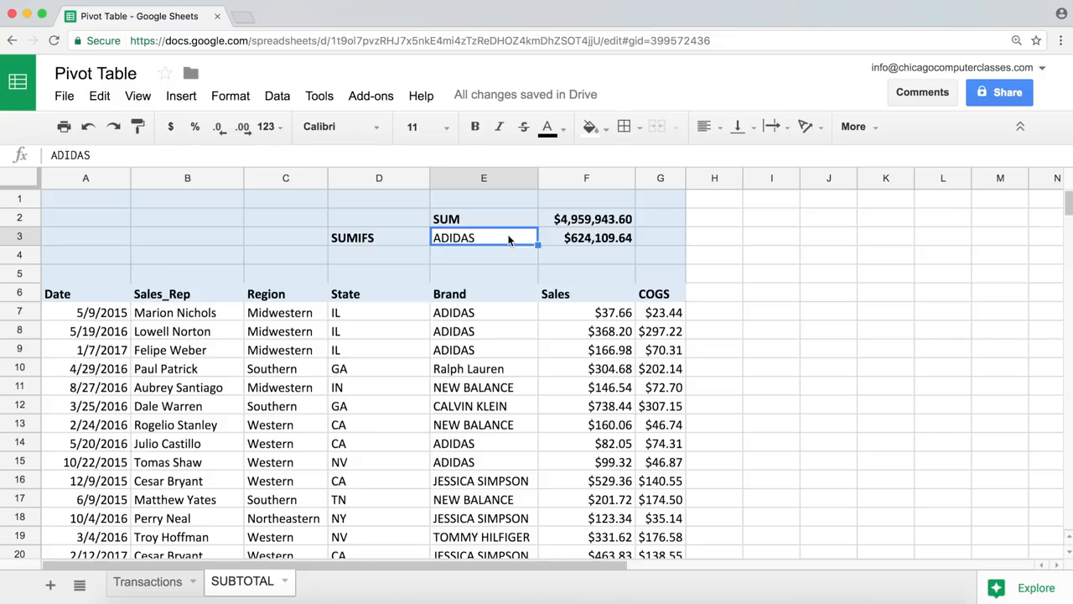
pyautogui.write('NEW BALA')
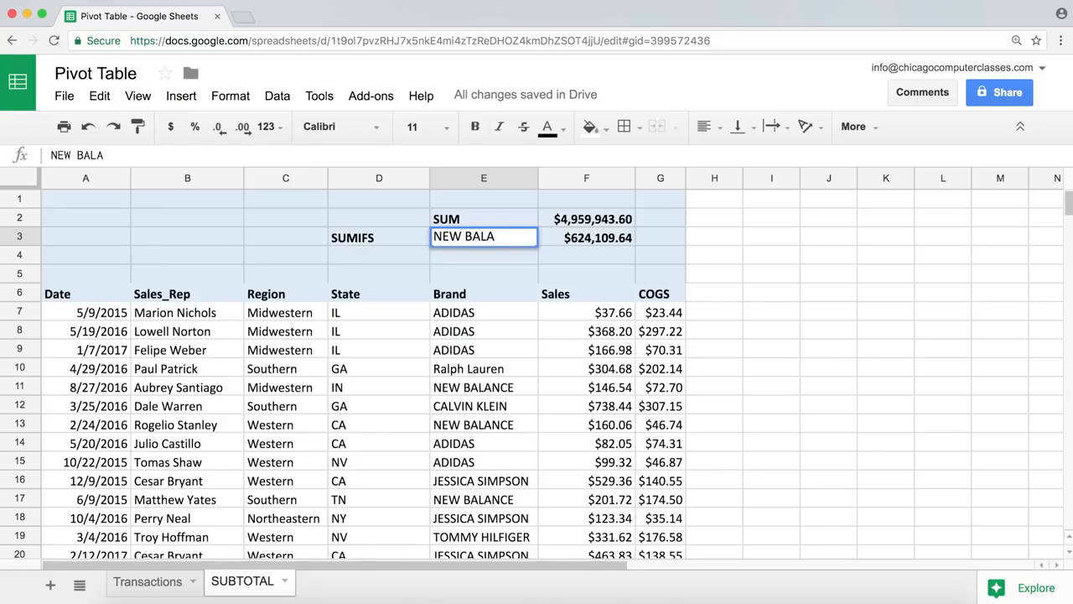
pyautogui.write('NCE')
pyautogui.press('Return')
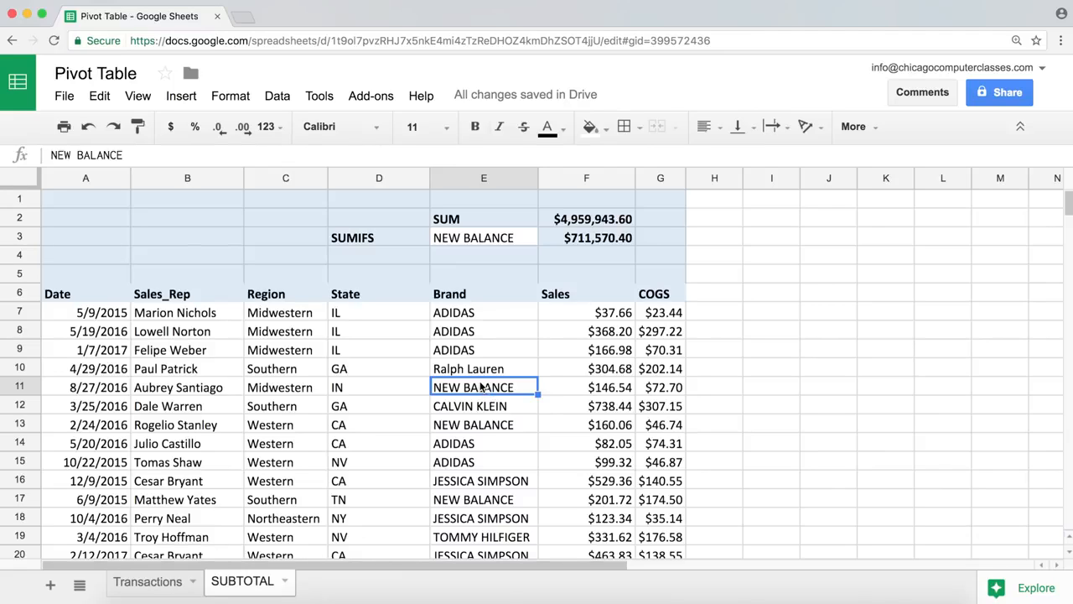
# Step: Enter Midwestern as the region criterion in cell E4, below the brand criterion
pyautogui.click(294, 390)
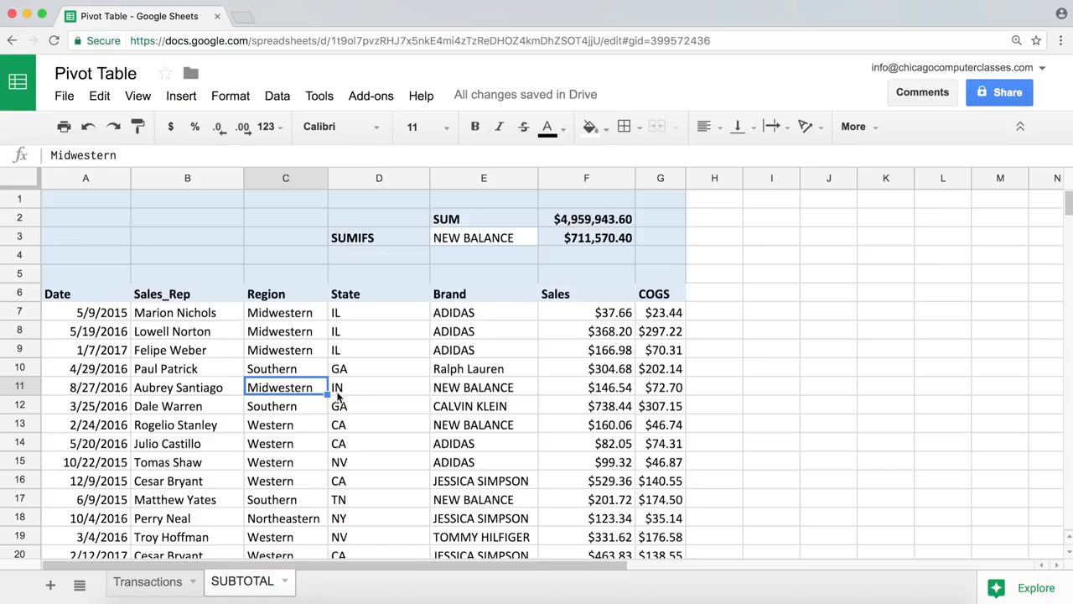
pyautogui.click(478, 394)
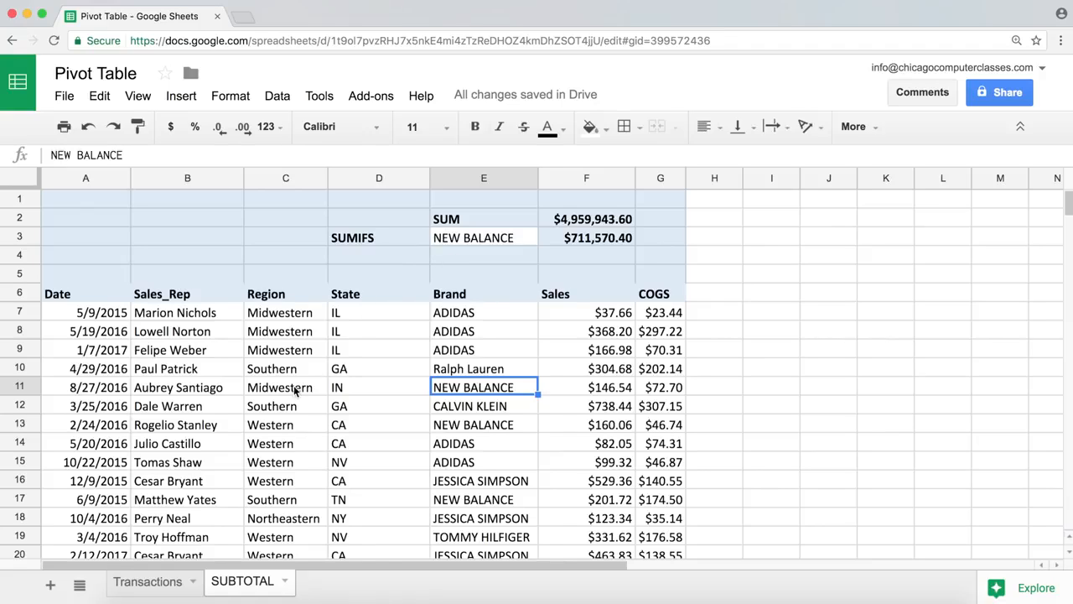
pyautogui.click(488, 253)
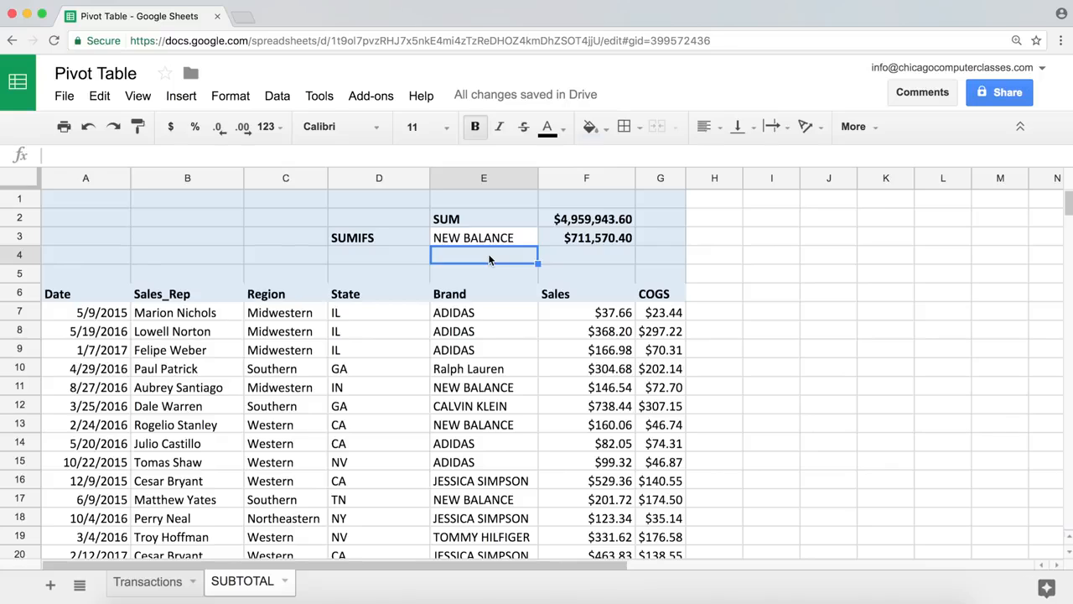
pyautogui.write('Midwest')
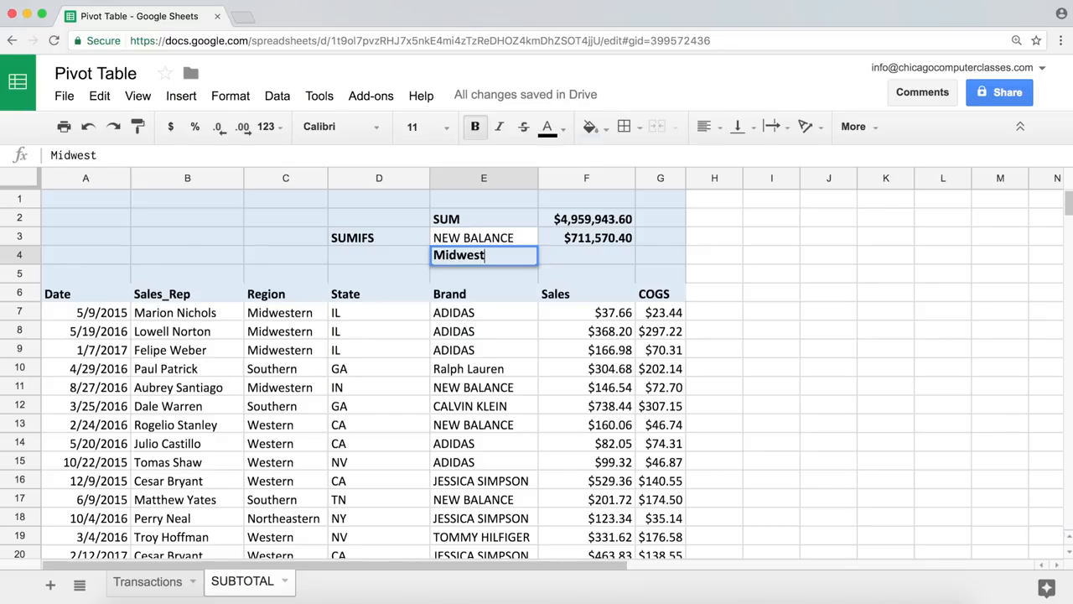
pyautogui.write('ern')
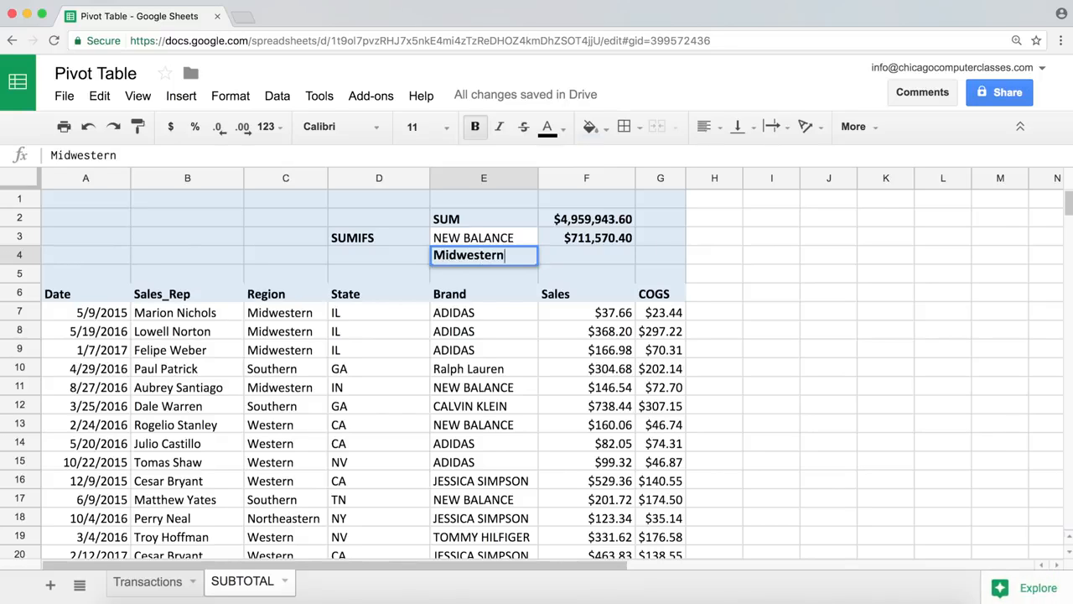
pyautogui.press('Tab')
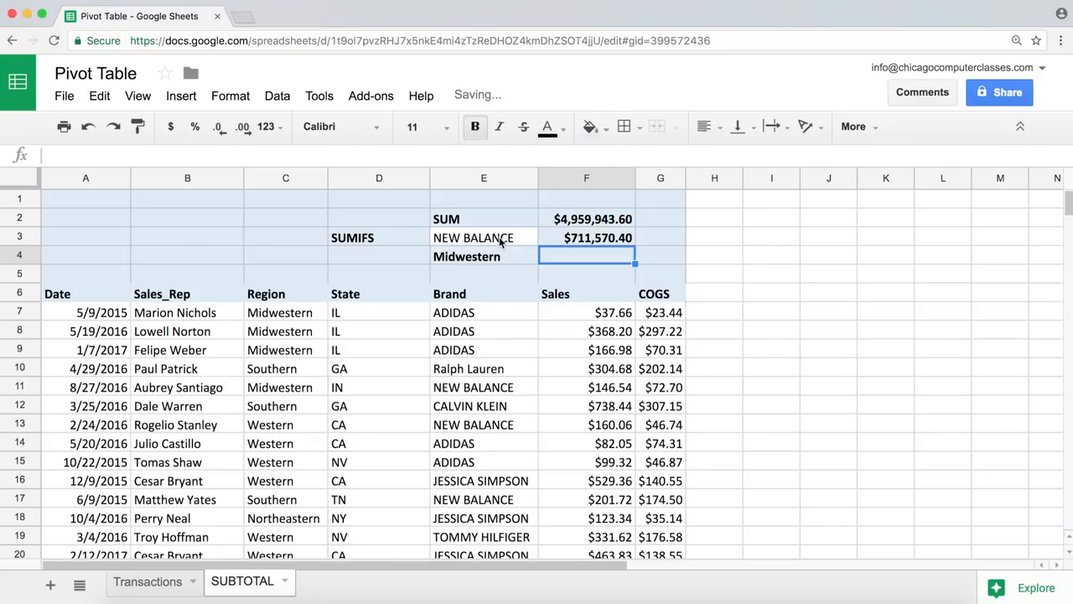
# Step: Copy the formatting of cell E3 onto the region criterion in E4 and review the SUMIFS formula in F3
pyautogui.click(501, 241)
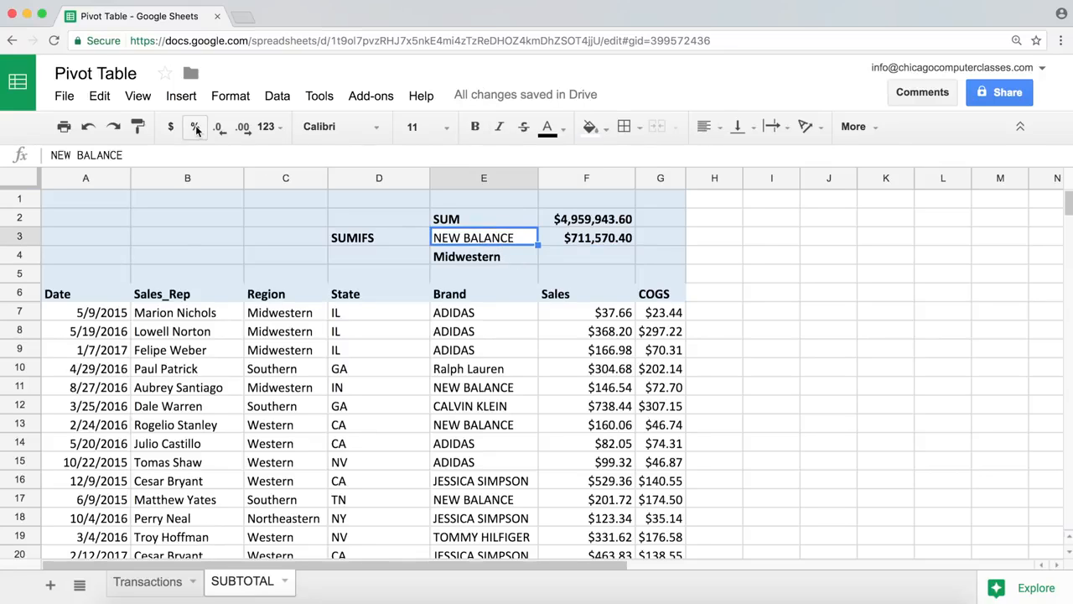
pyautogui.click(139, 128)
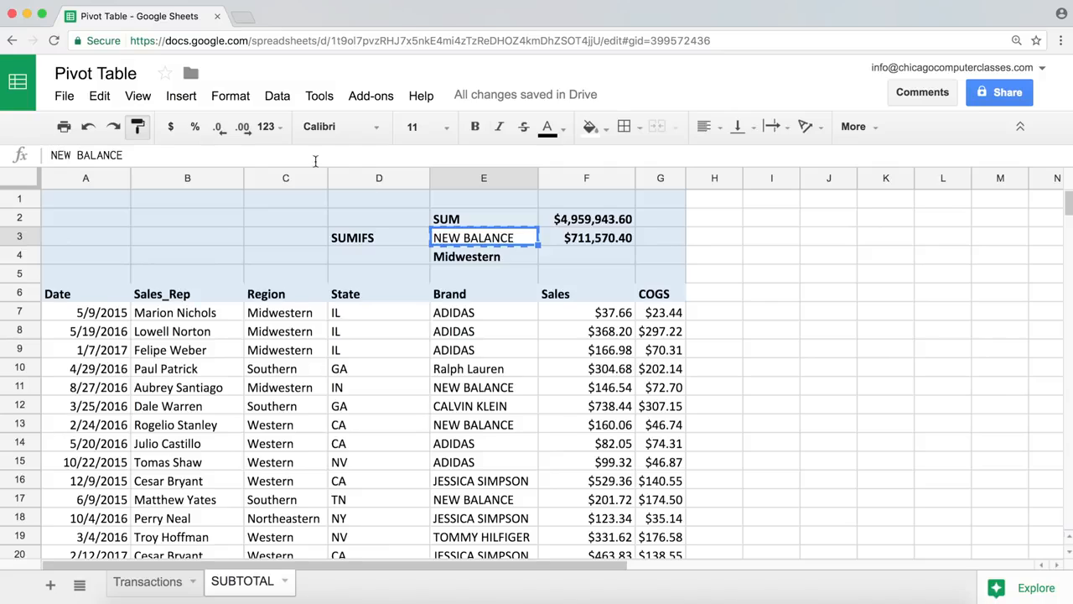
pyautogui.click(474, 261)
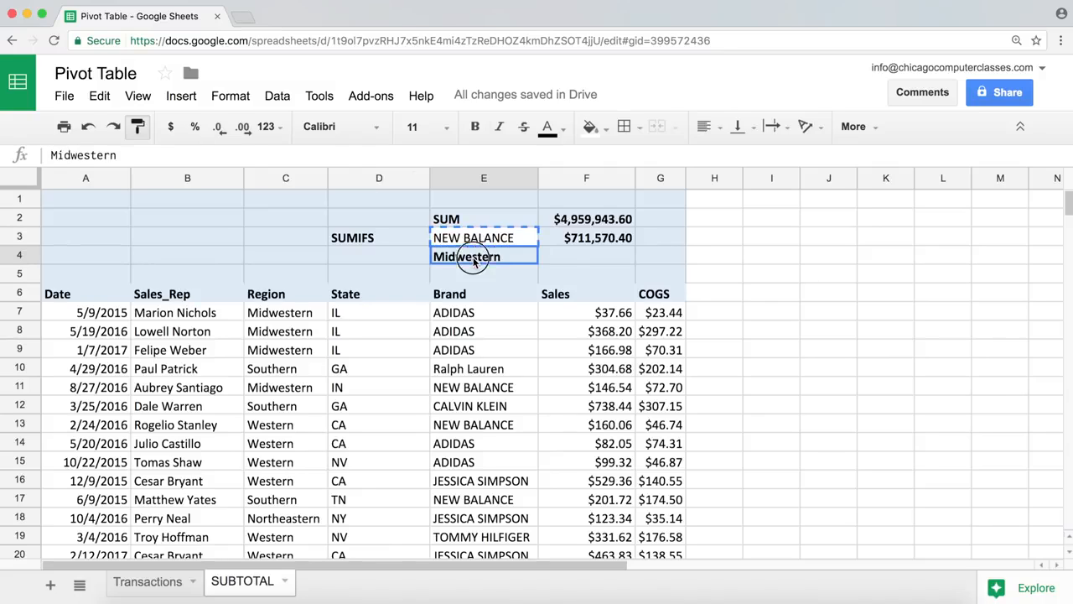
pyautogui.click(599, 258)
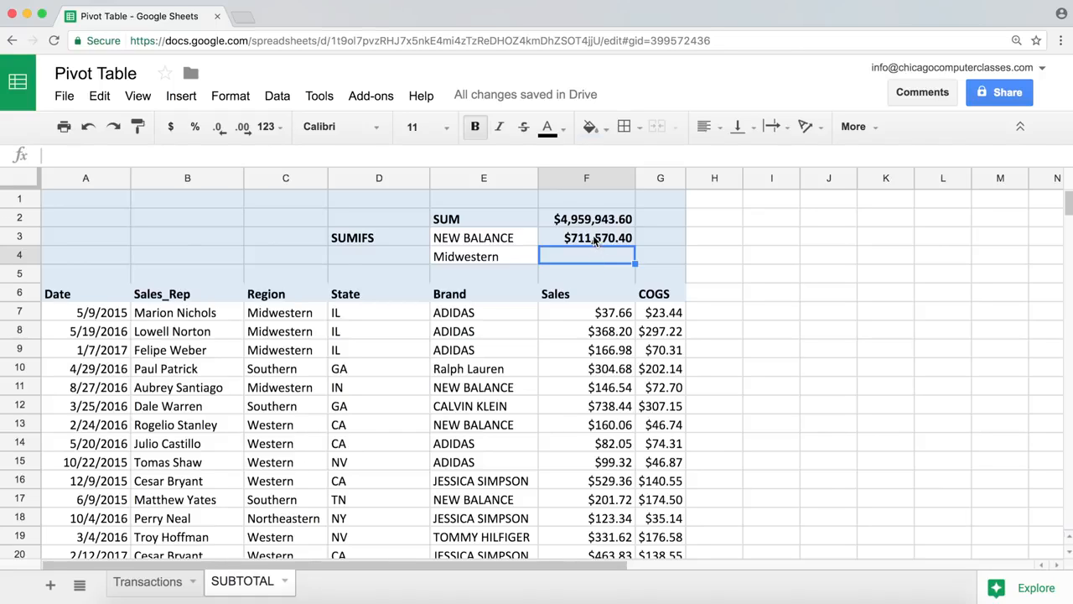
pyautogui.click(597, 242)
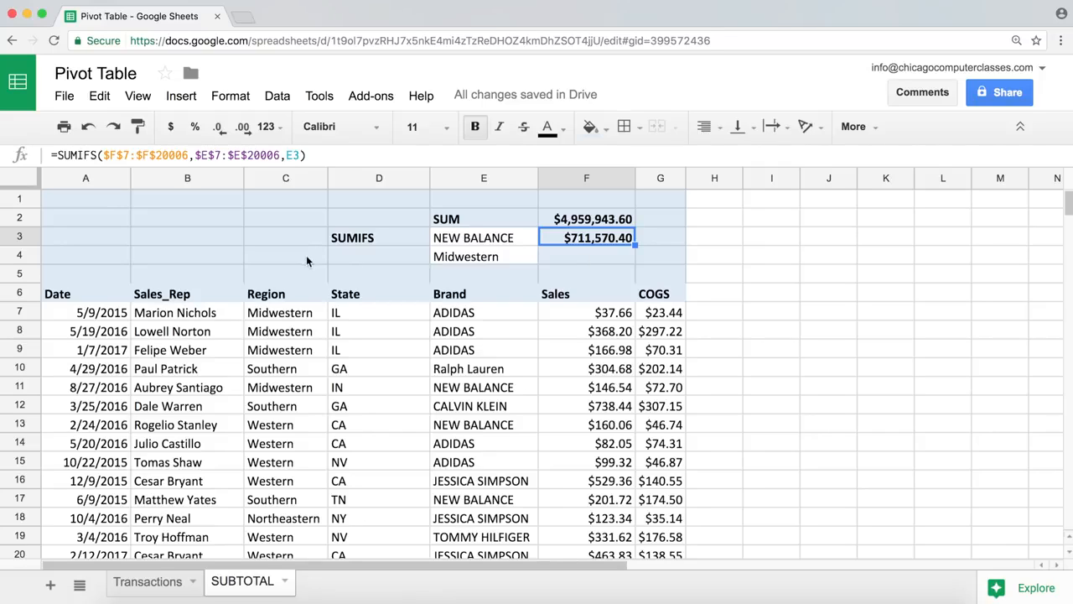
# Step: Label cell D4 "SUMIFS 2 conditions" and widen column D to fit the text
pyautogui.click(354, 258)
pyautogui.write('SUMIFS ')
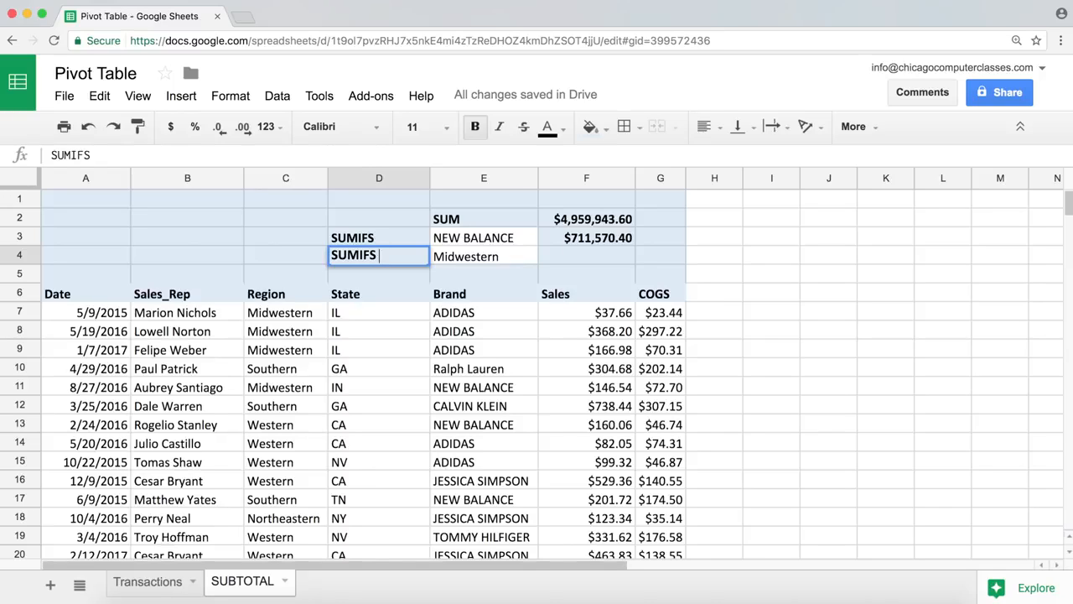
pyautogui.write('2 condit')
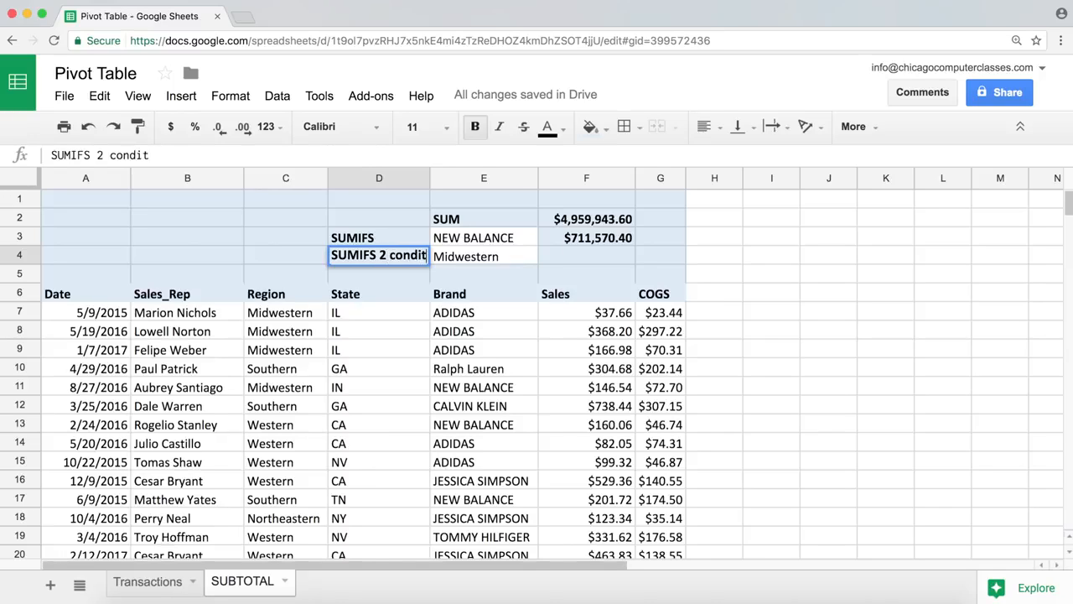
pyautogui.write('ions')
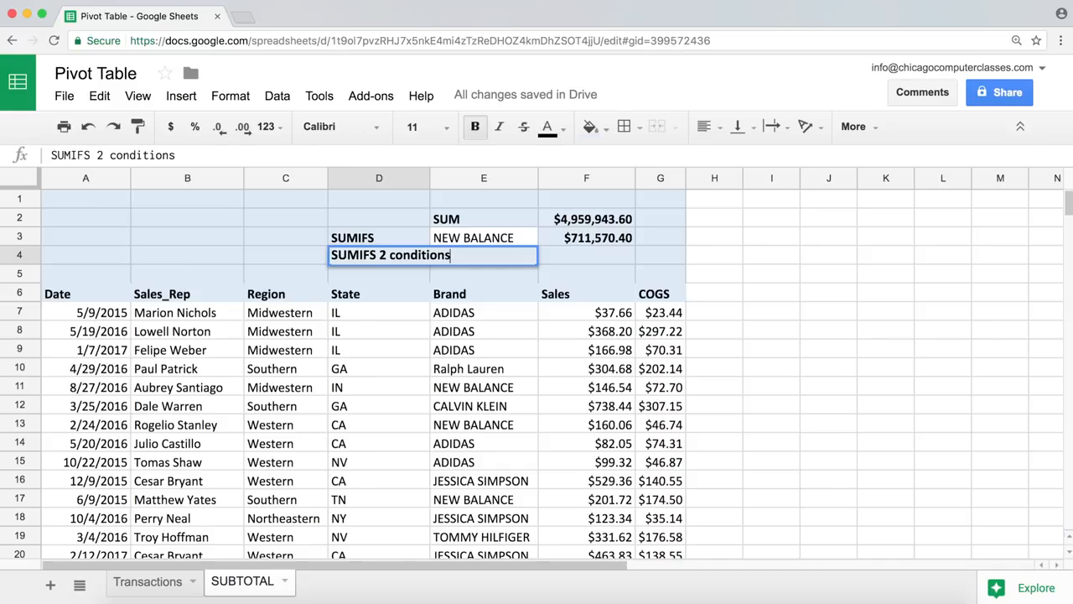
pyautogui.press('Return')
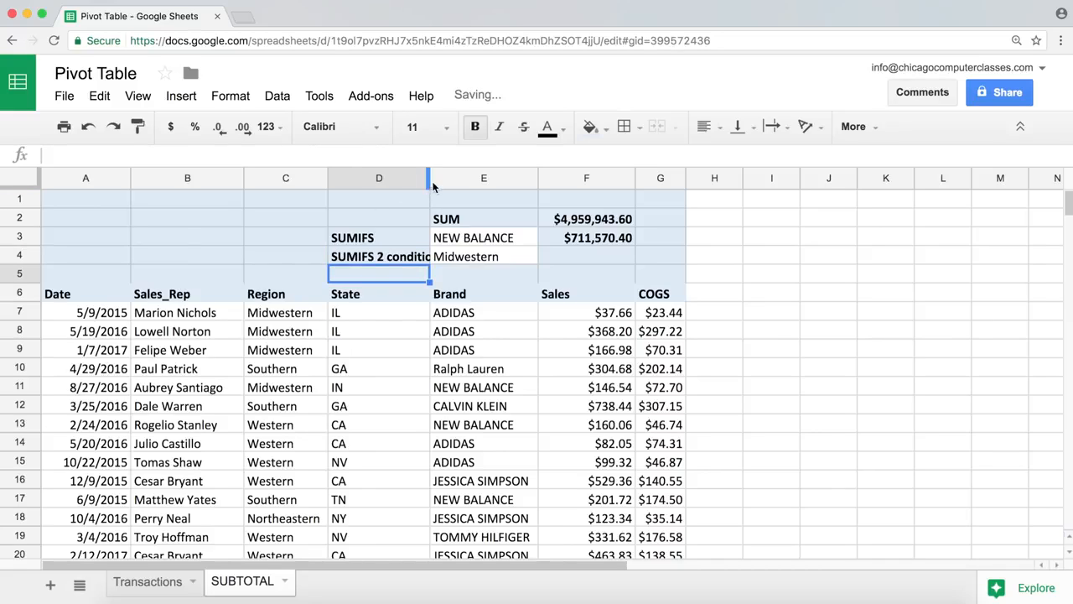
pyautogui.moveTo(428, 180); pyautogui.dragTo(457, 182)
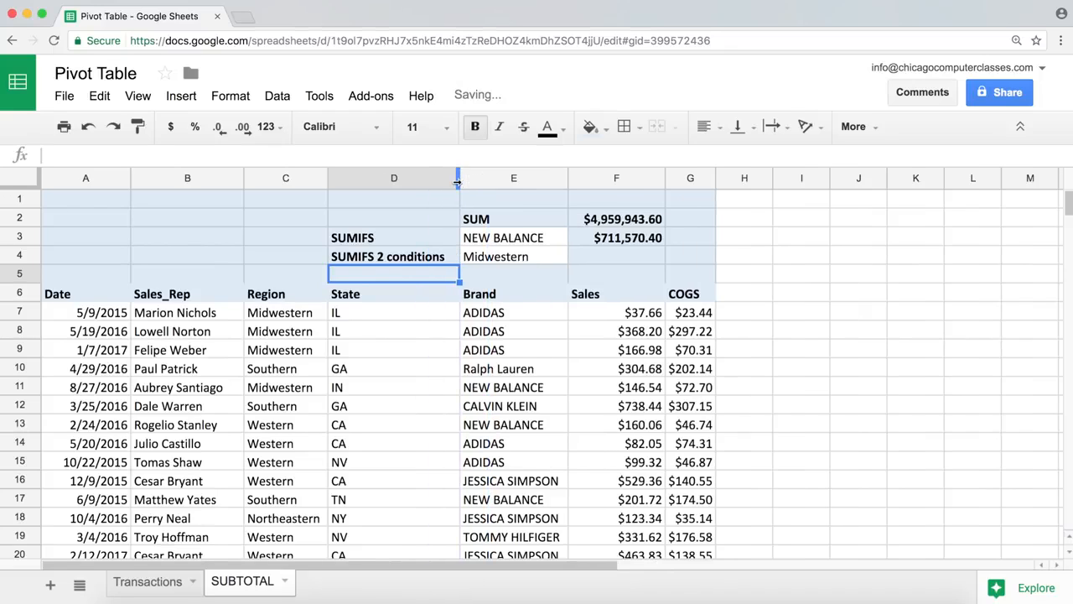
# Step: Start a SUMIFS formula in F4 with the absolute sum range $F$7:$F$20006, using F3's formula as a reference
pyautogui.click(503, 264)
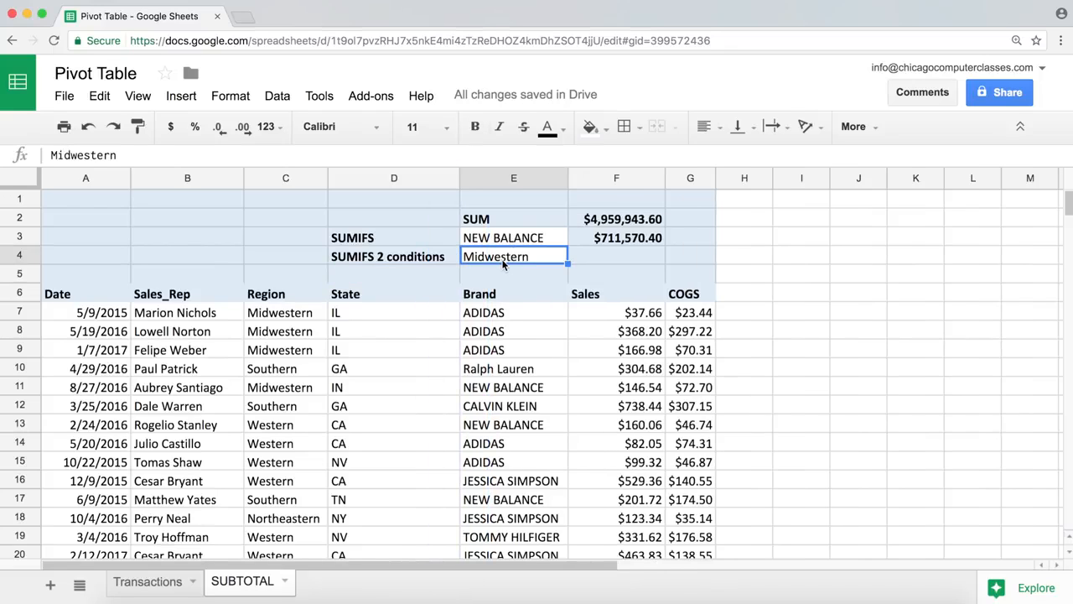
pyautogui.click(600, 238)
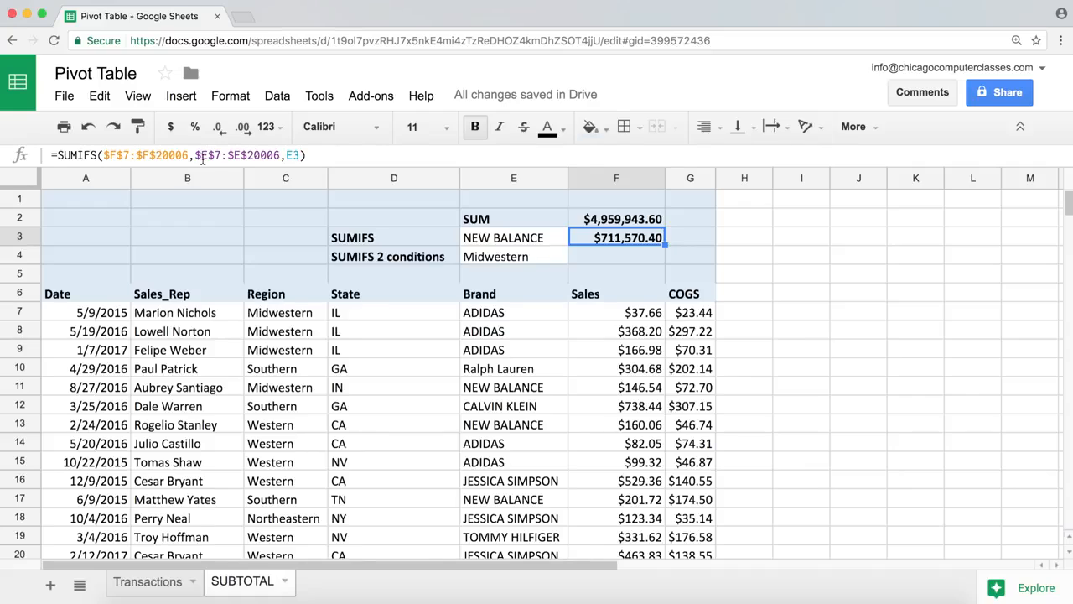
pyautogui.click(620, 261)
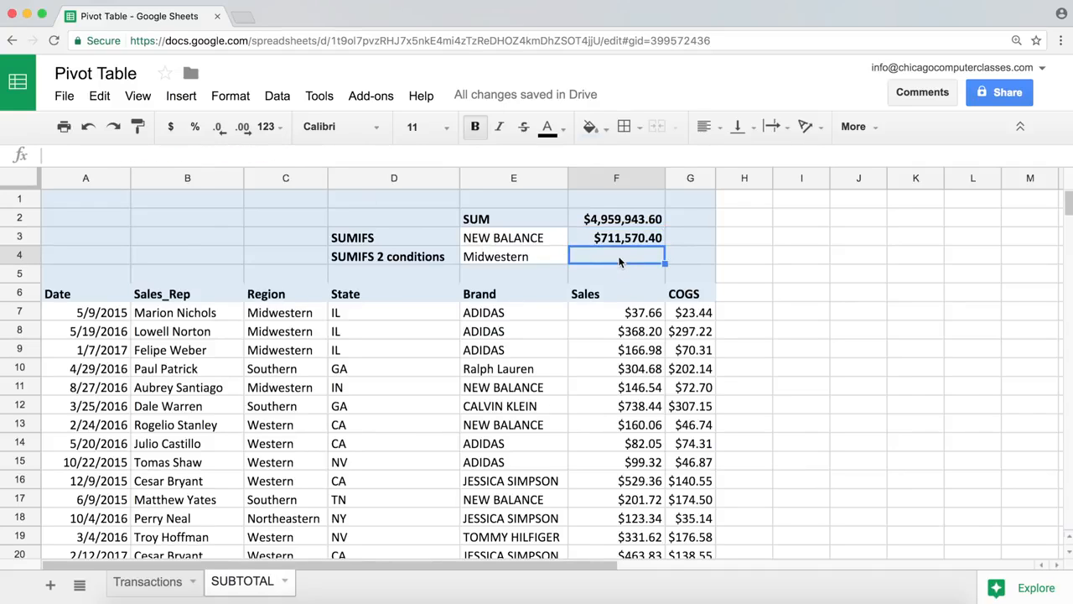
pyautogui.write('=sumifs')
pyautogui.press('Tab')
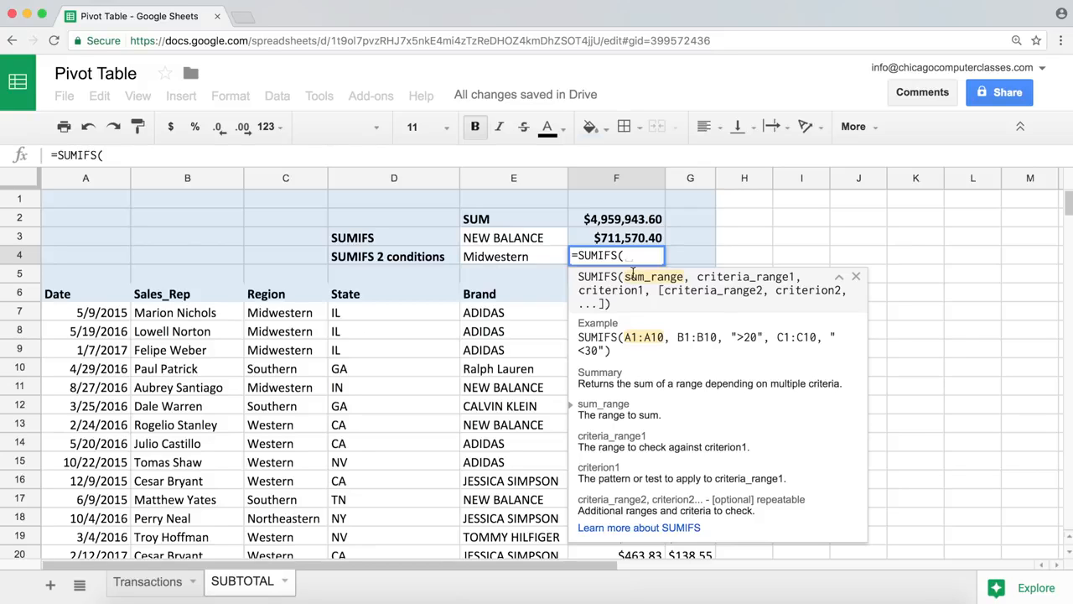
pyautogui.write('f7')
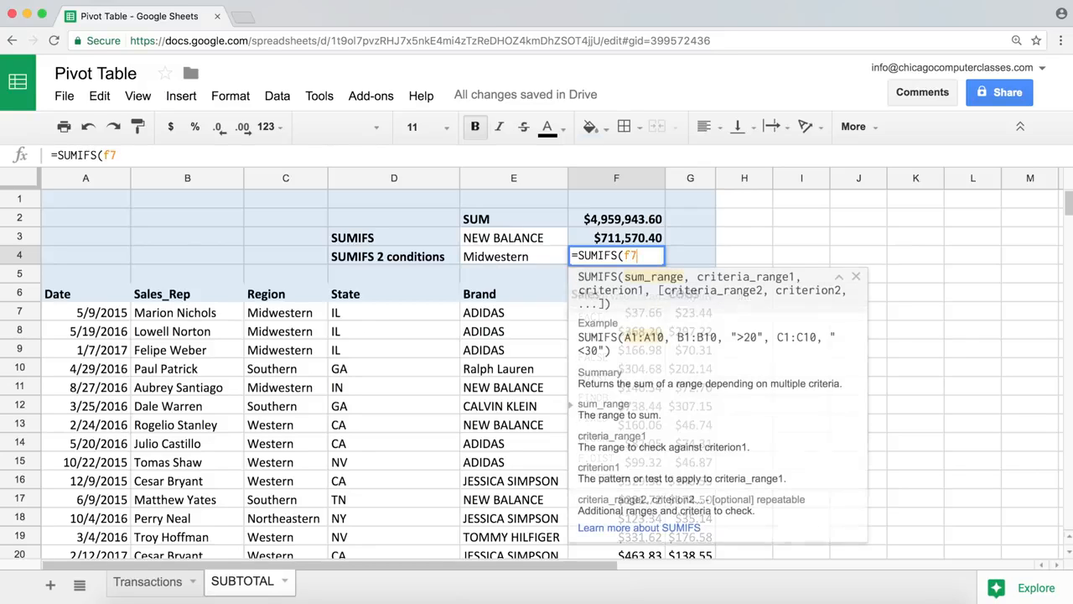
pyautogui.write(':')
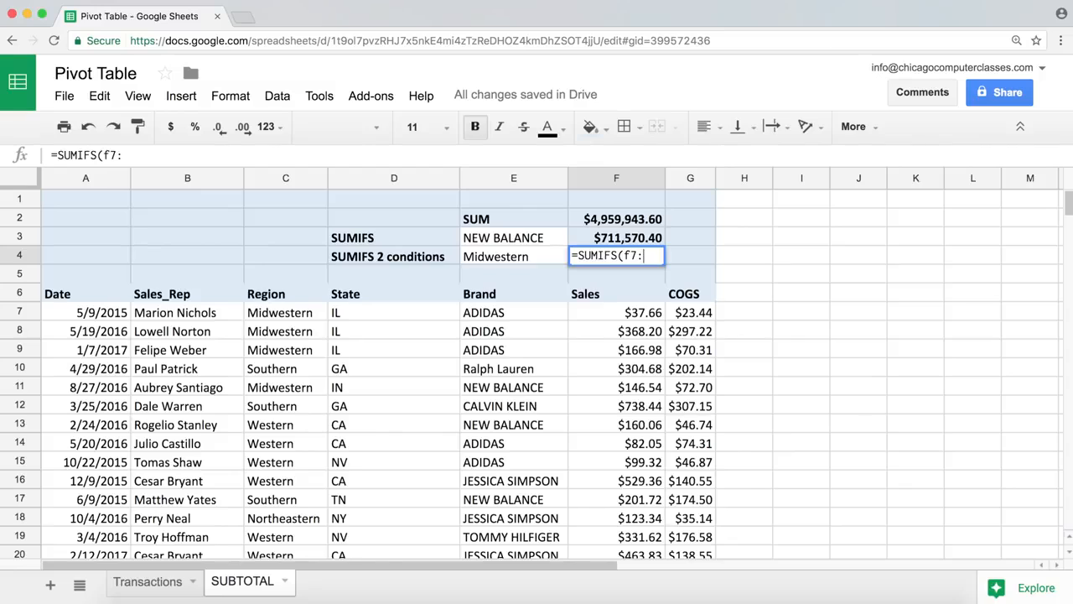
pyautogui.write('f20')
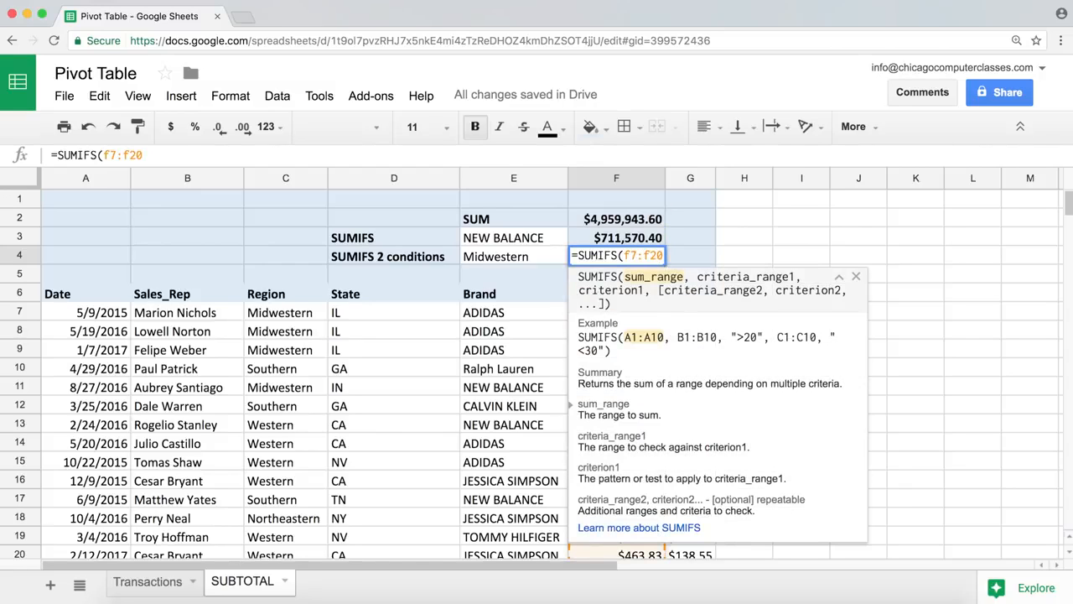
pyautogui.write('006')
pyautogui.press('F4')
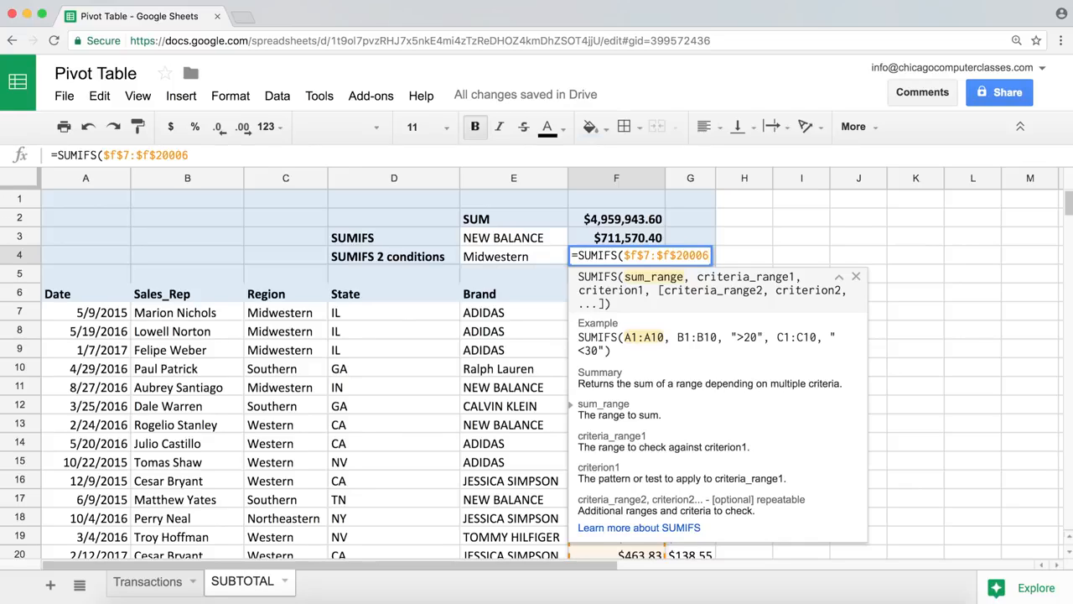
pyautogui.write(',')
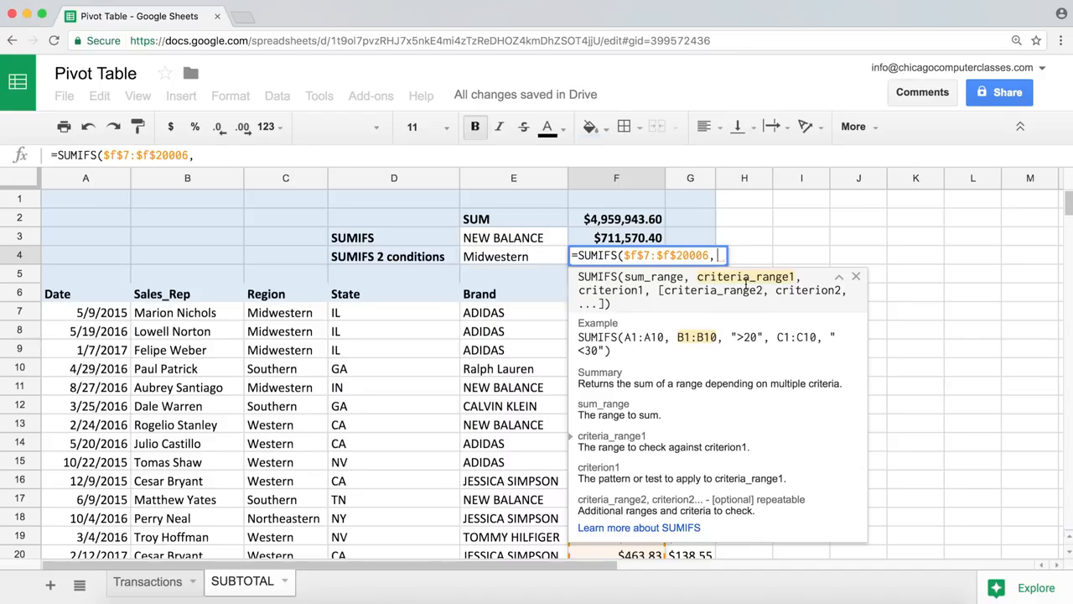
# Step: Add $E$7:$E$20006 as the first criteria range and E3 as its criterion in F4's SUMIFS formula
pyautogui.write('e7')
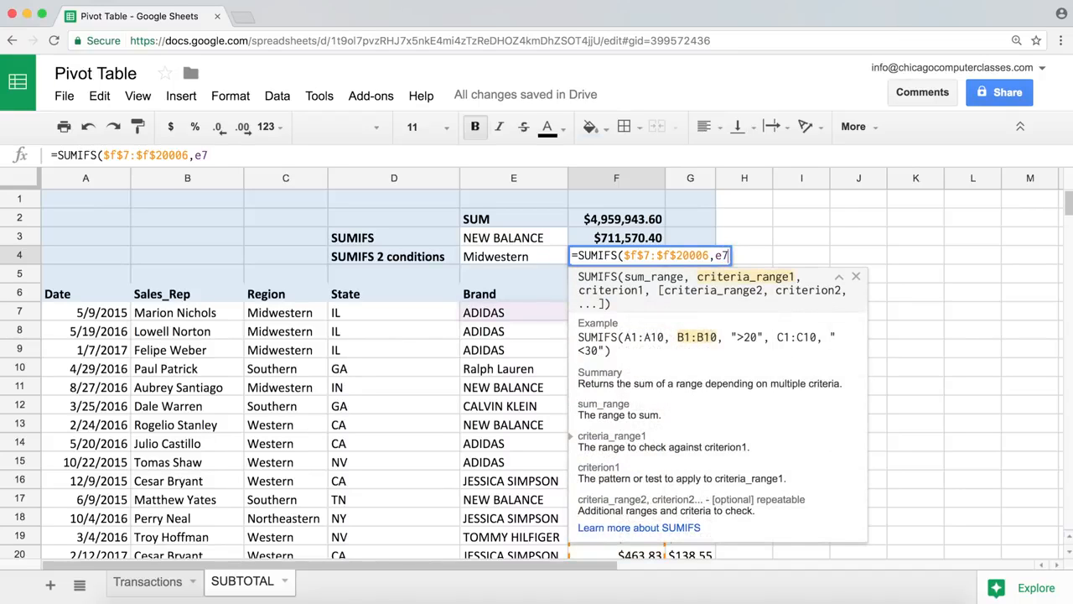
pyautogui.write(':')
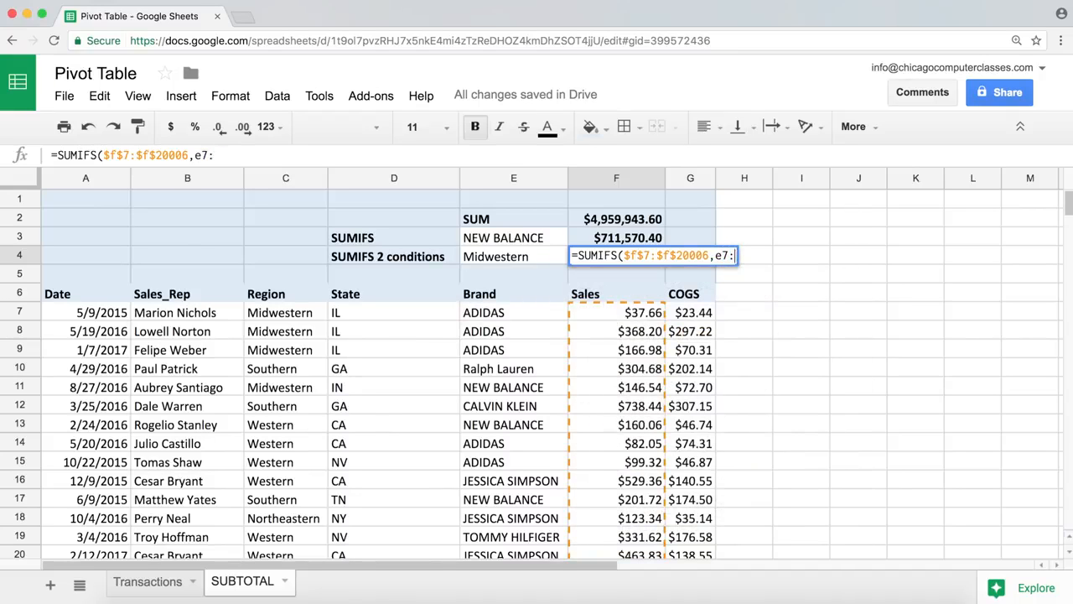
pyautogui.write('e2')
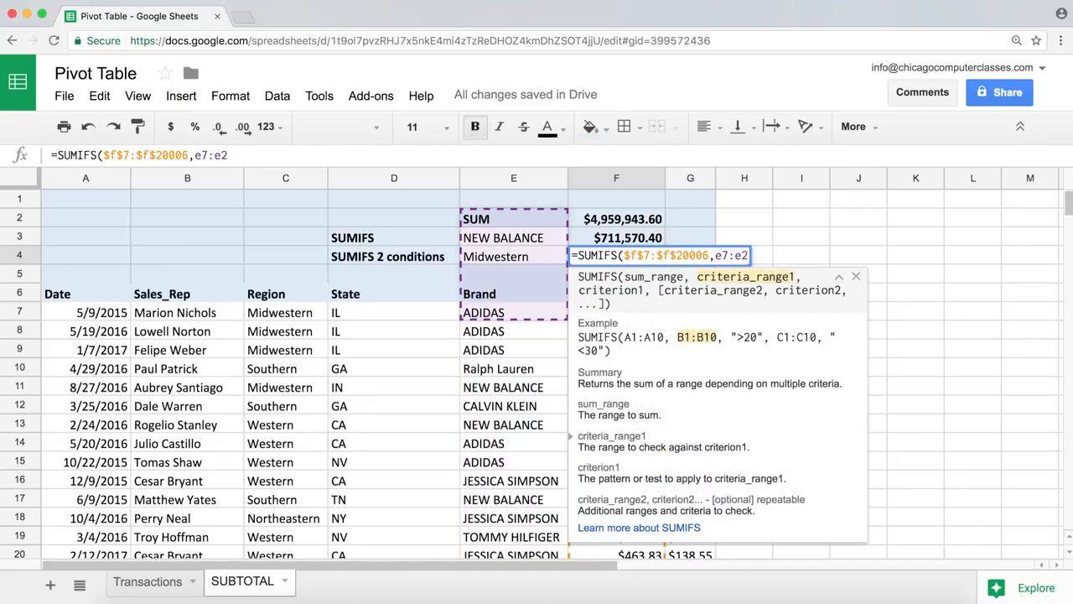
pyautogui.write('0006')
pyautogui.press('F4')
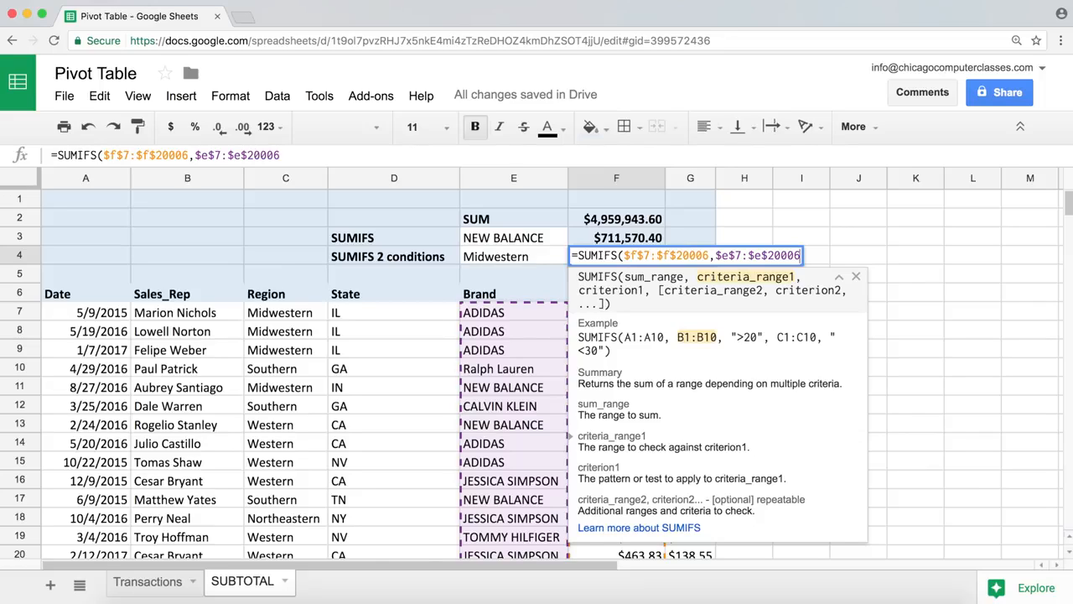
pyautogui.write(',')
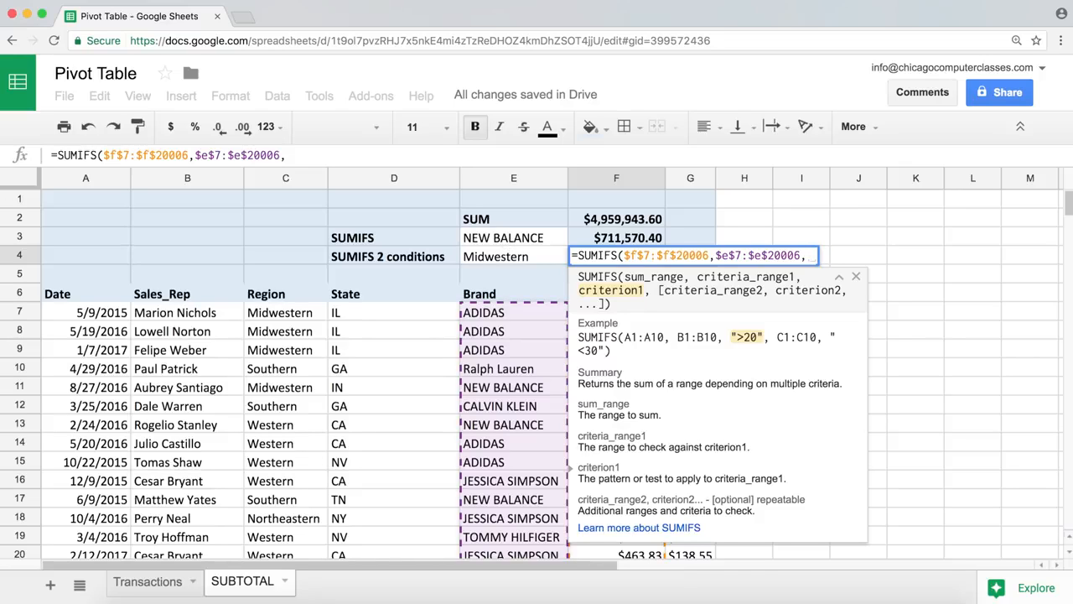
pyautogui.write('e3')
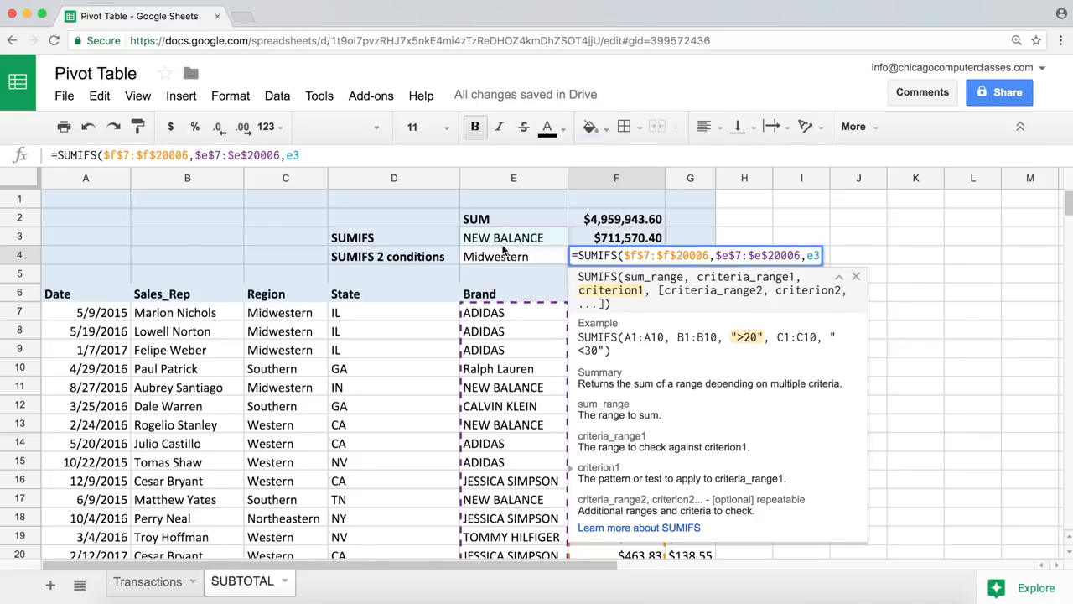
# Step: Add the absolute range $C$7:$C$20006 as the second criteria range in F4's SUMIFS formula
pyautogui.click(818, 255)
pyautogui.click(649, 154)
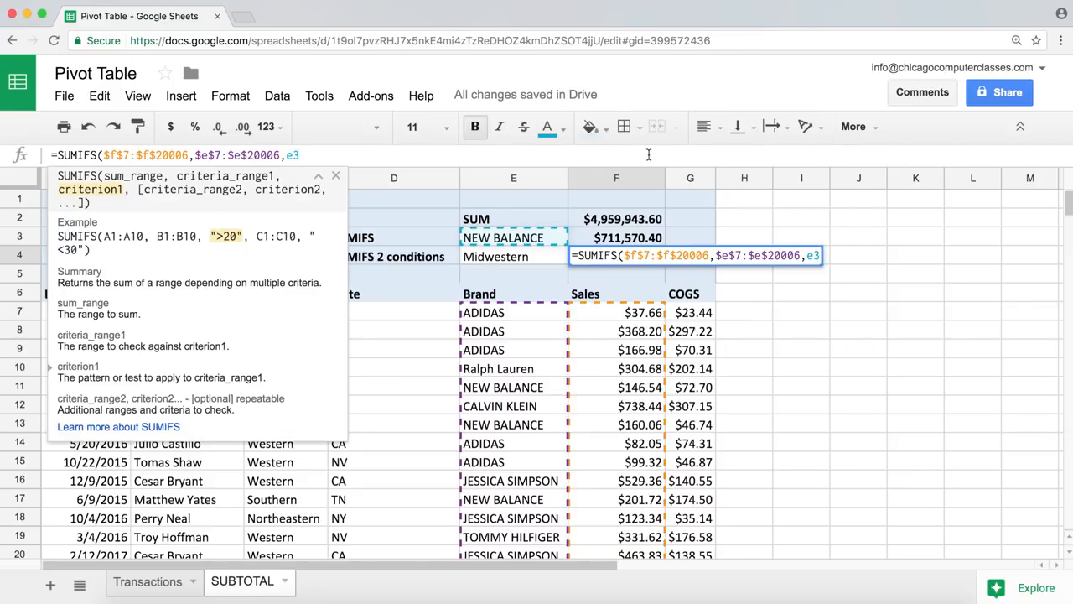
pyautogui.write(',')
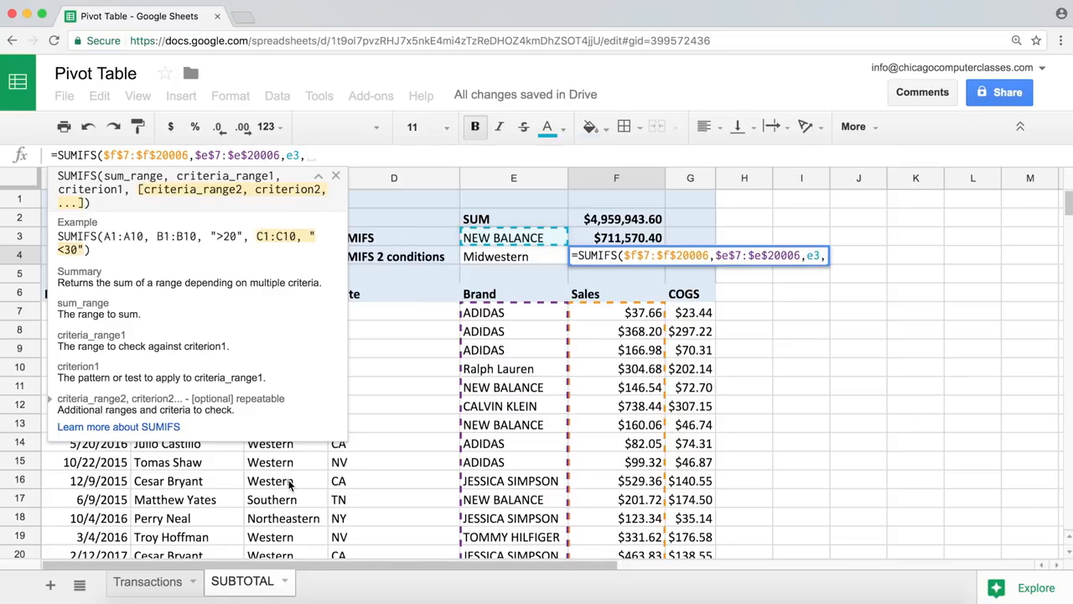
pyautogui.write('c7:c2000')
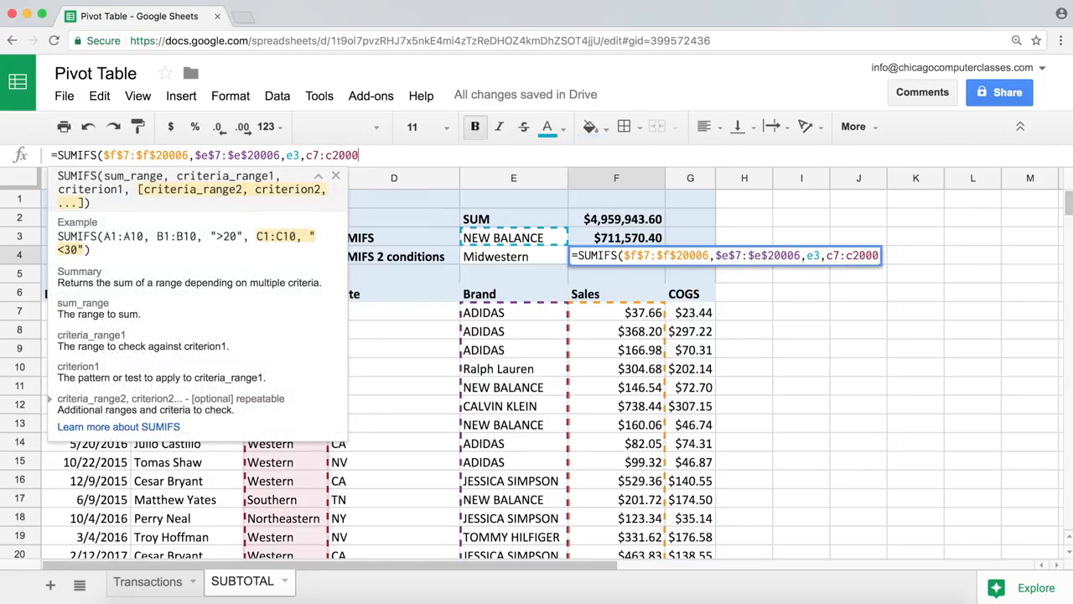
pyautogui.write('6')
pyautogui.press('F4')
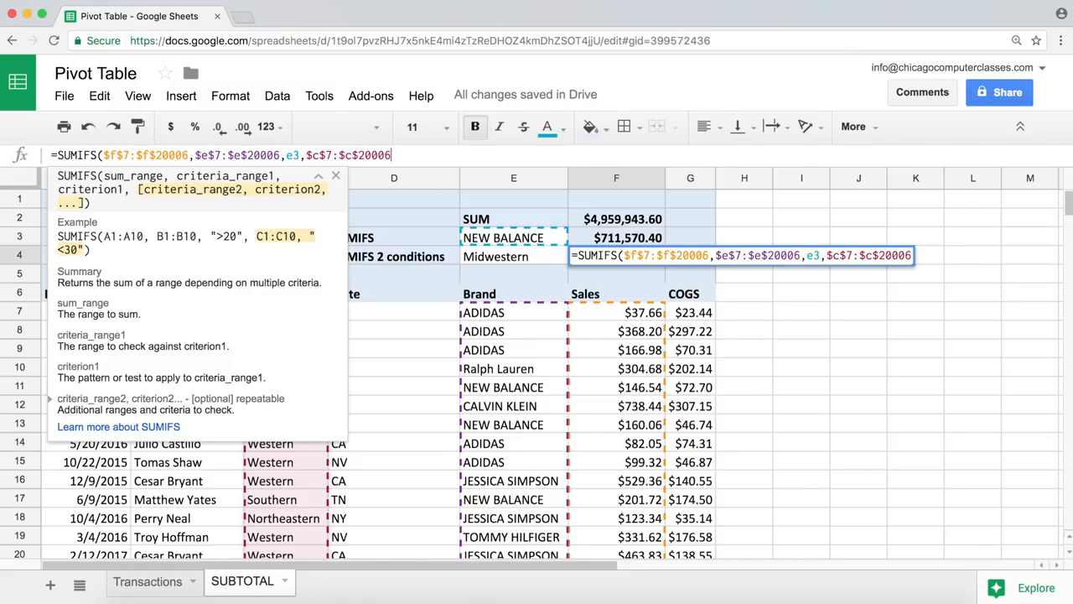
# Step: Add E4 as the second criterion, complete the SUMIFS formula in F4 and review the cell
pyautogui.write(',')
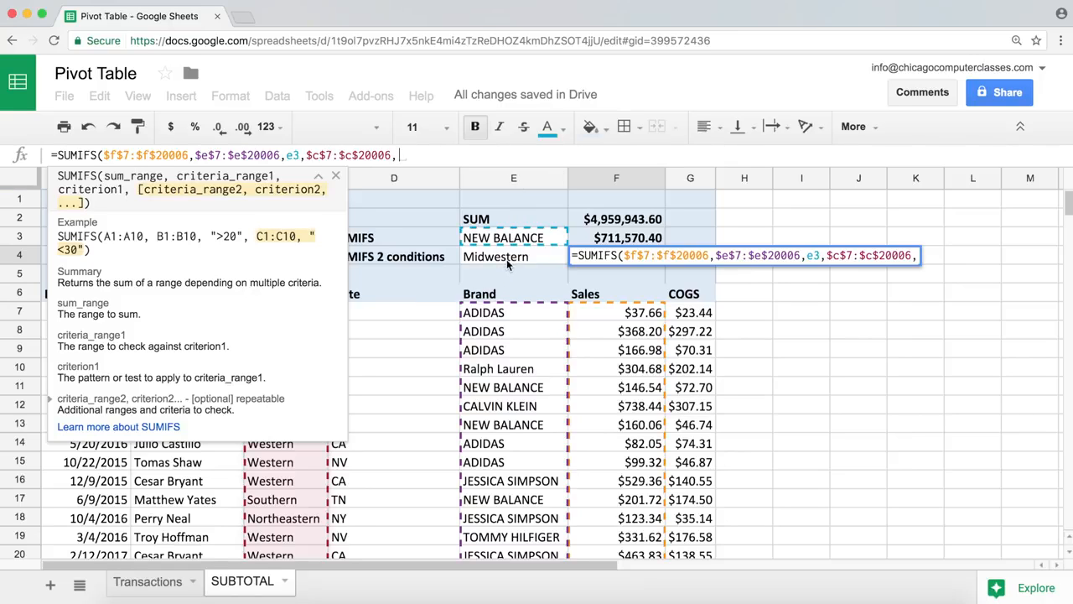
pyautogui.write('e4')
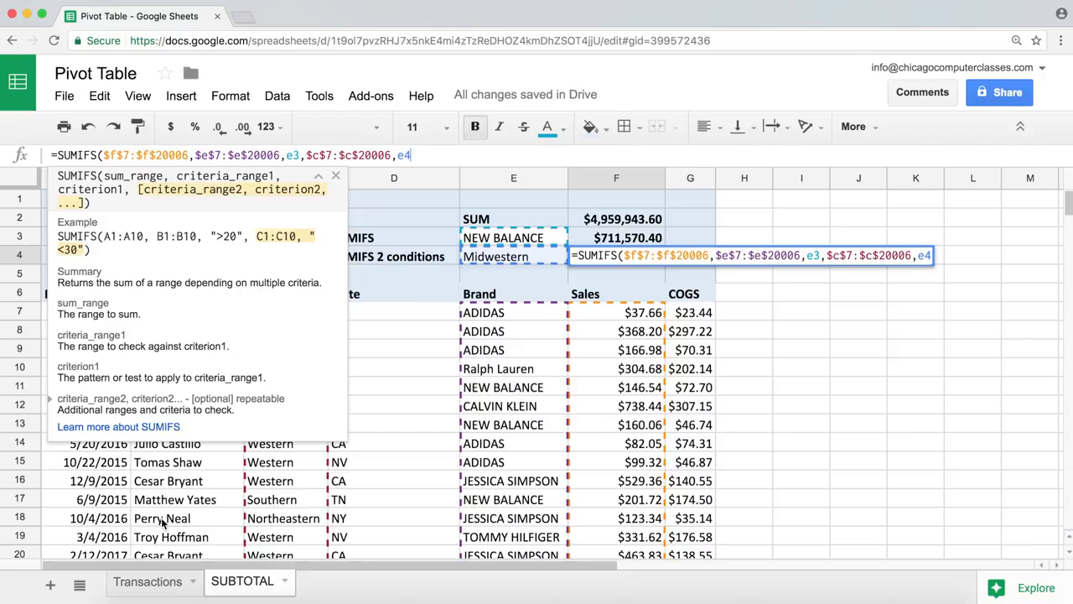
pyautogui.write(')')
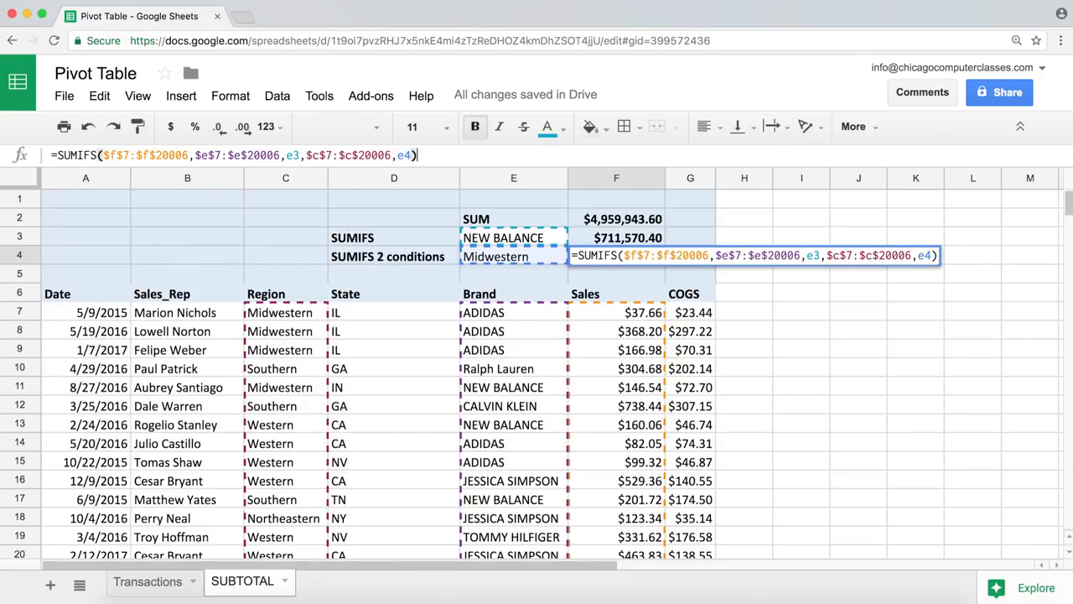
pyautogui.press('Return')
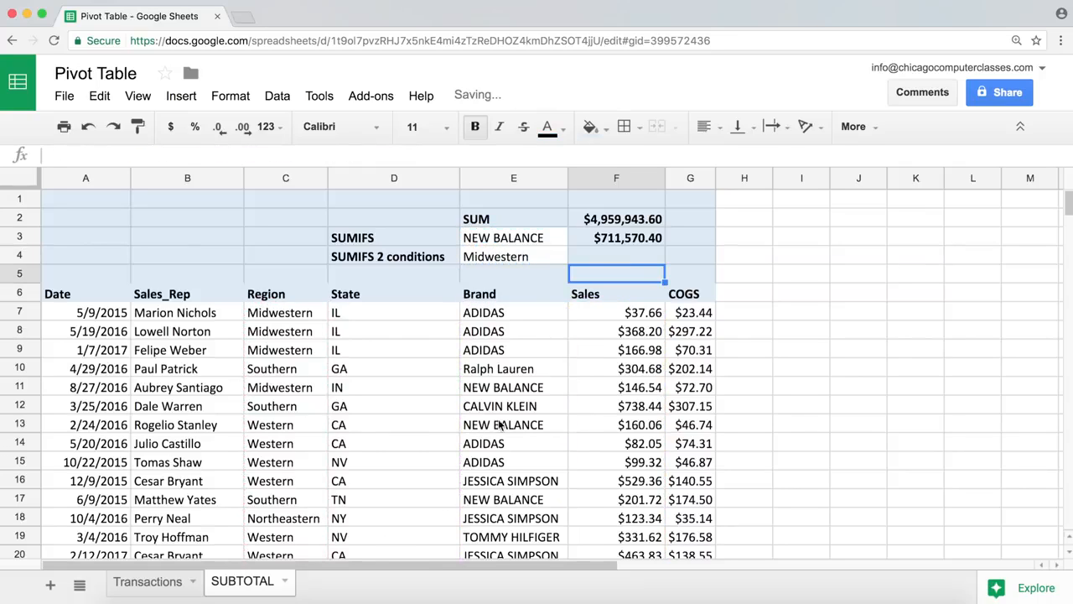
pyautogui.click(625, 261)
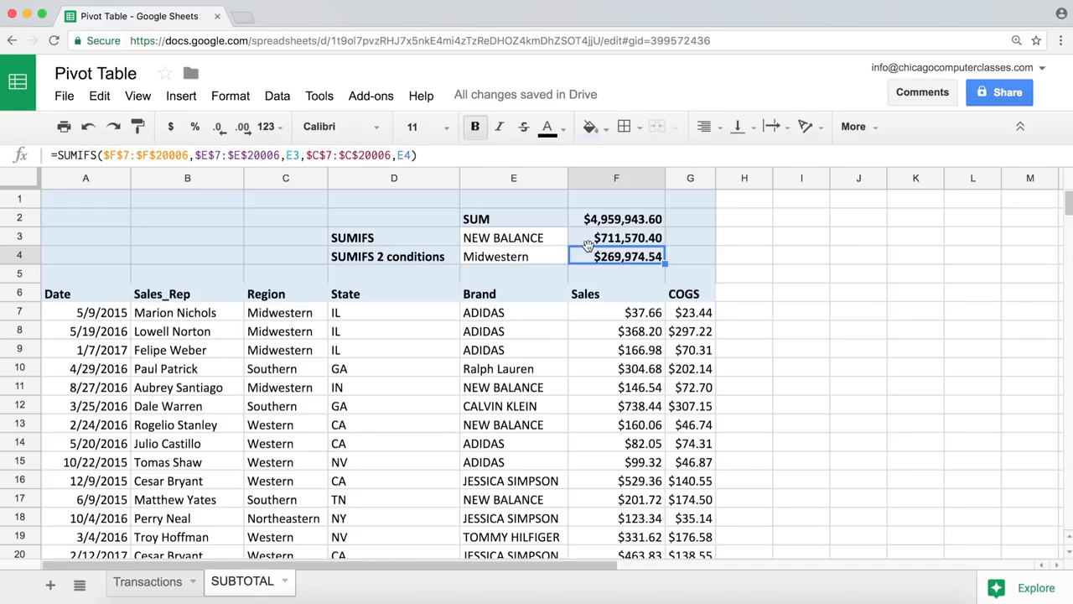
# Step: Change the brand criterion in E3 to ADIDAS
pyautogui.click(518, 260)
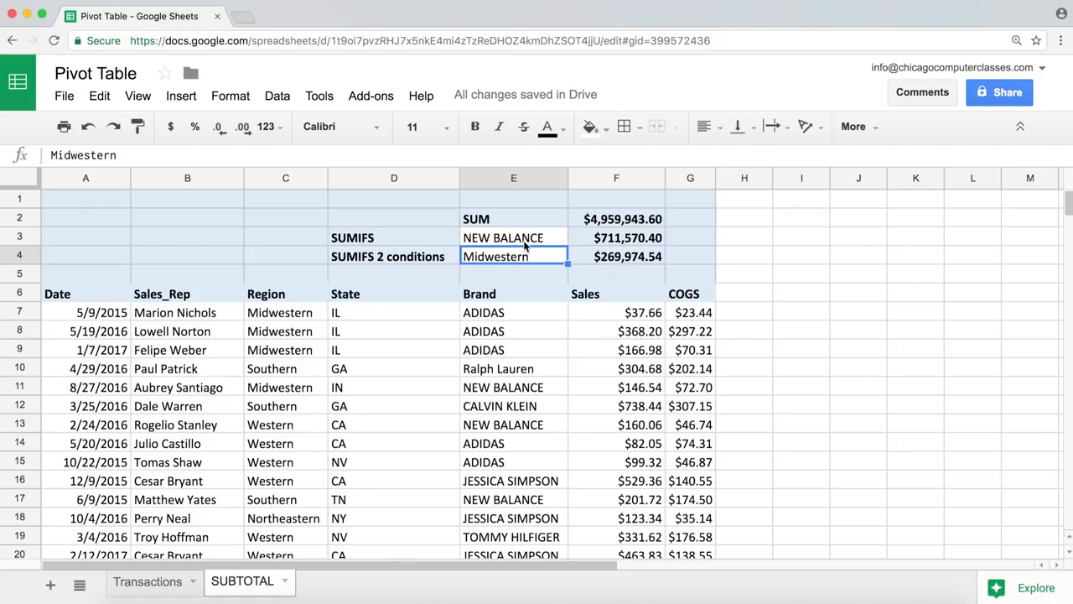
pyautogui.click(525, 245)
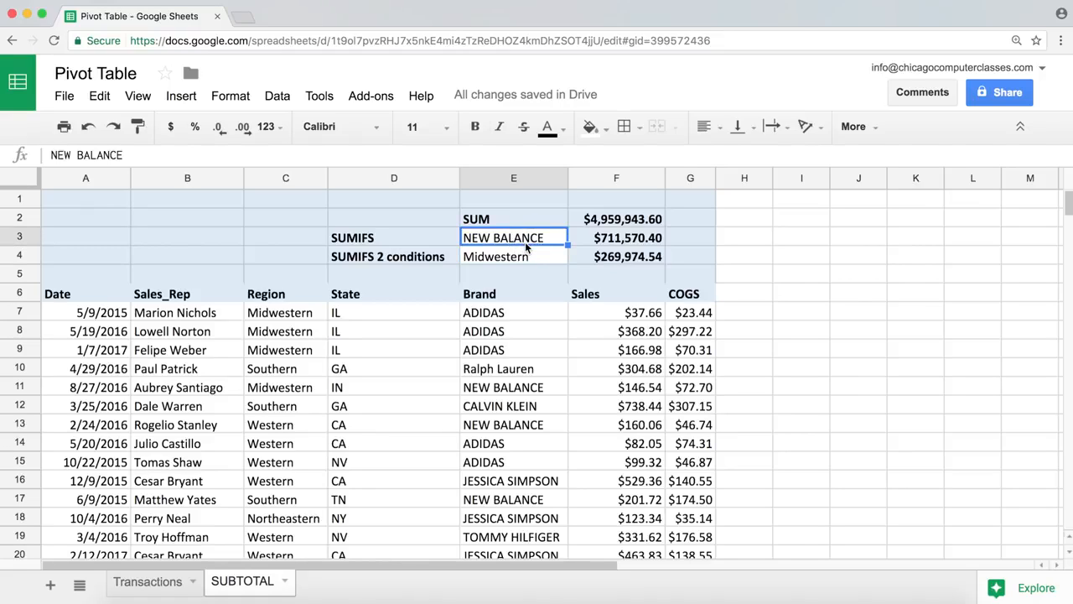
pyautogui.write('ADIDAS')
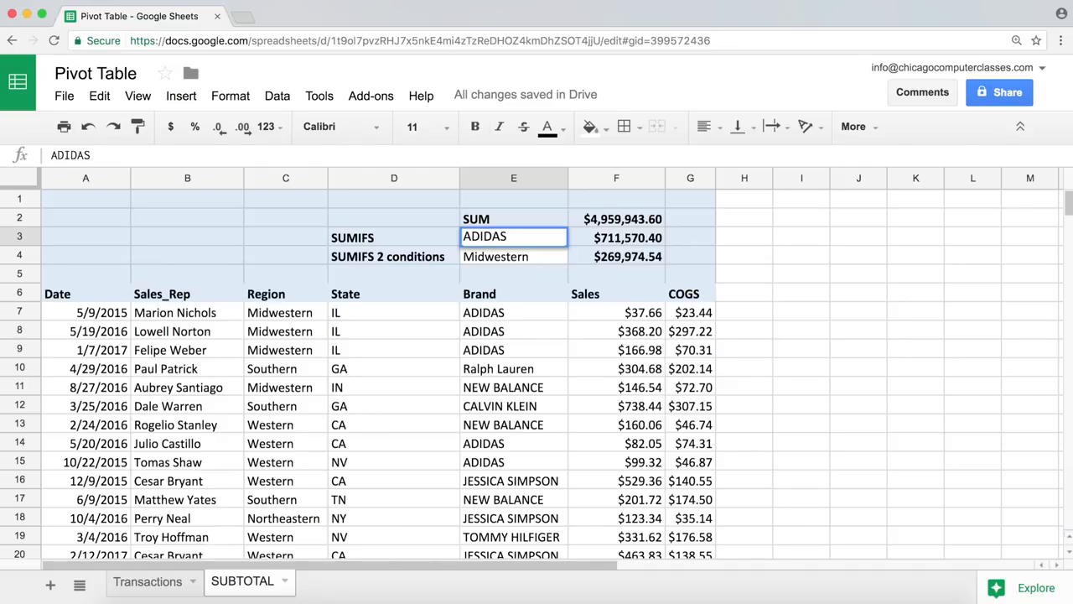
pyautogui.press('Return')
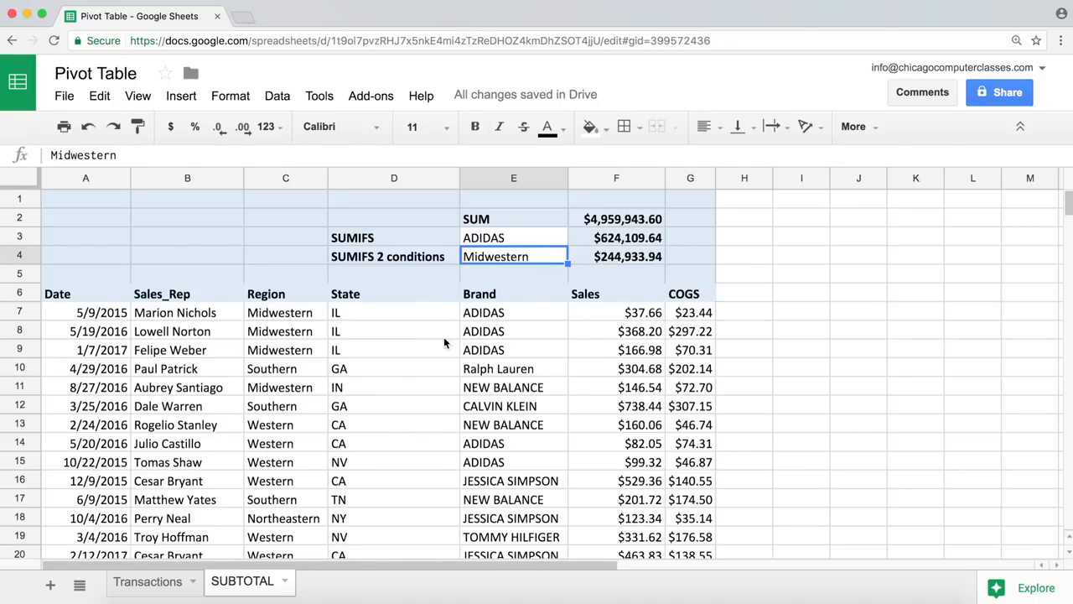
# Step: Change the region criterion in E4 to western and review the two-condition SUMIFS in F4
pyautogui.write('we')
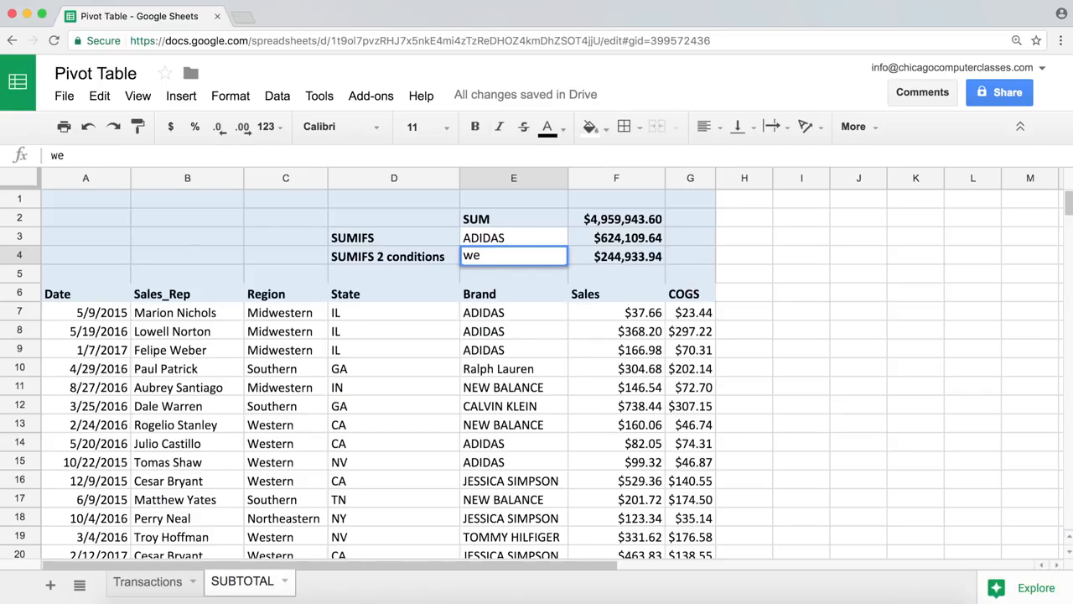
pyautogui.write('stern')
pyautogui.press('Return')
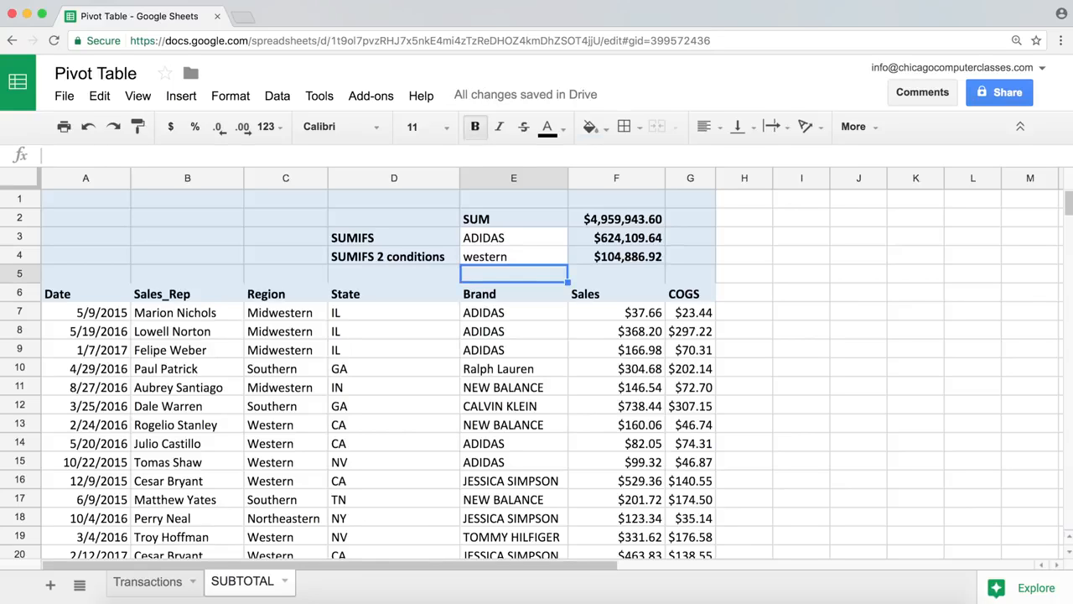
pyautogui.click(604, 263)
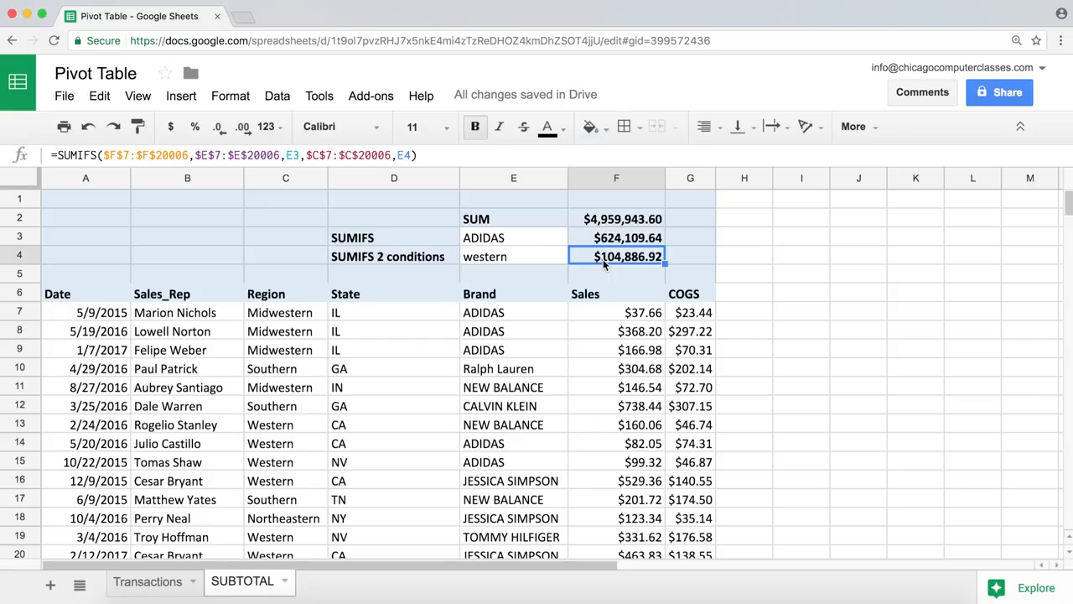